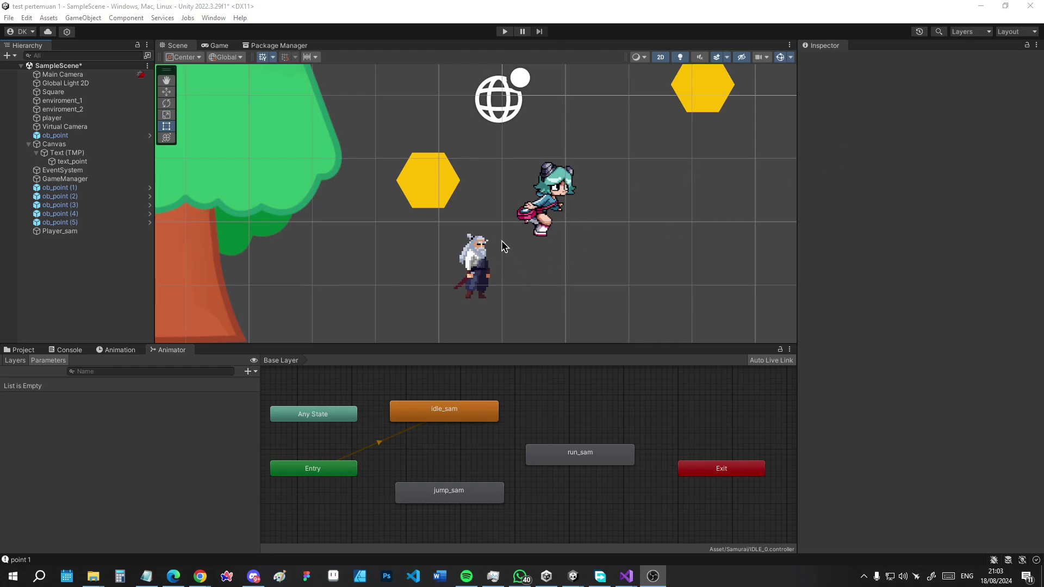
Step: Inspect Player_sam's animation clips, the timeline and the idle_sam state in the Animator
{"action": "left_click", "coordinate": [69, 232]}
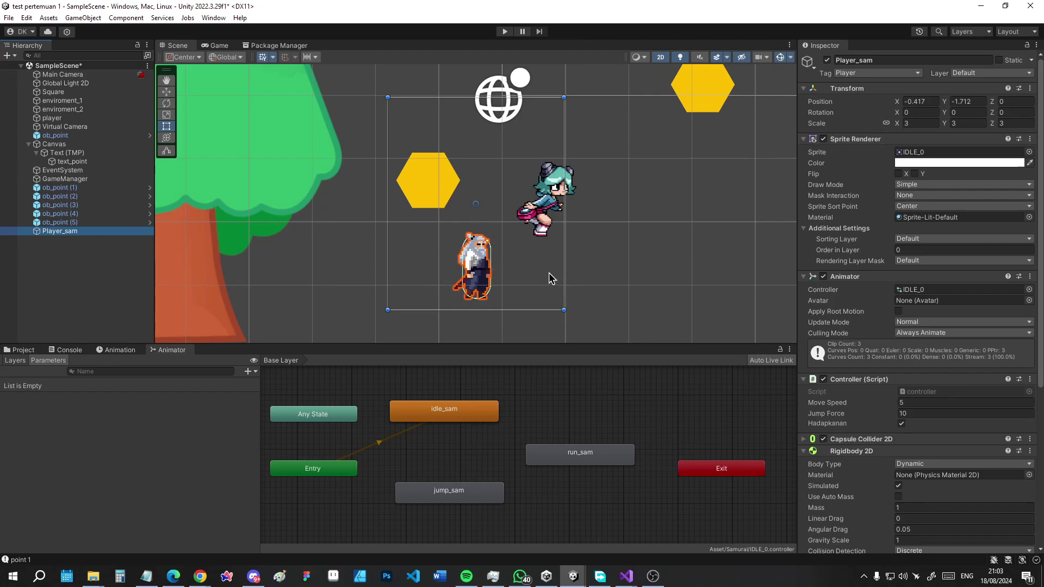
{"action": "left_click", "coordinate": [458, 415]}
{"action": "left_click", "coordinate": [596, 410]}
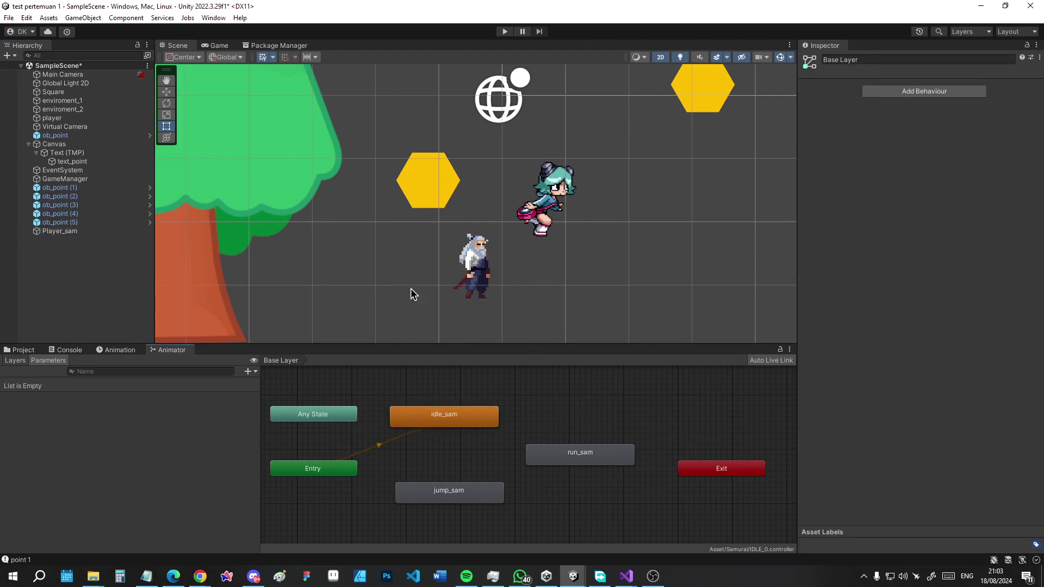
{"action": "left_click", "coordinate": [108, 351]}
{"action": "left_click", "coordinate": [157, 350]}
{"action": "left_click", "coordinate": [112, 349]}
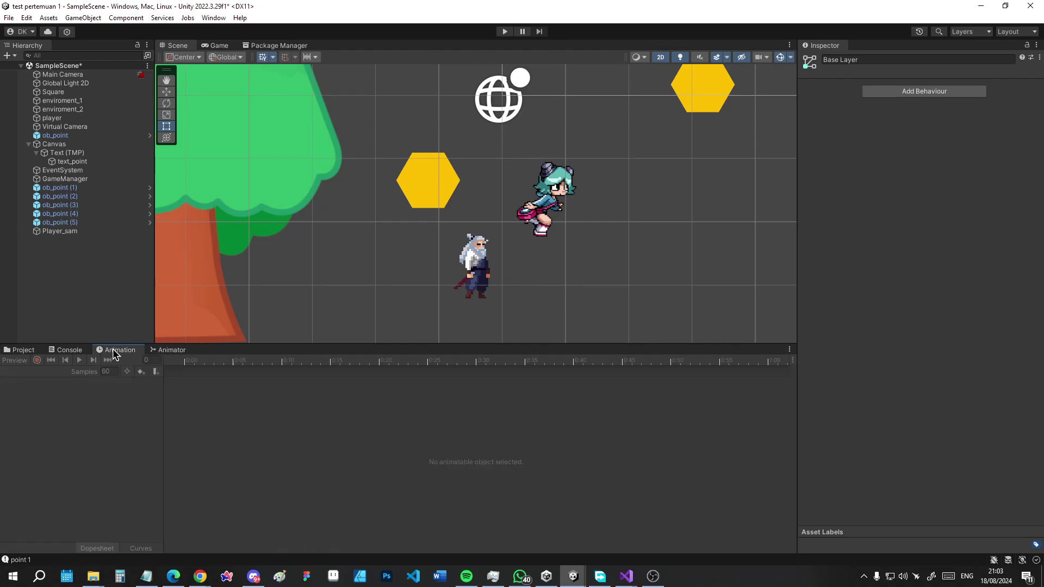
{"action": "left_click", "coordinate": [55, 232]}
{"action": "left_click", "coordinate": [31, 373]}
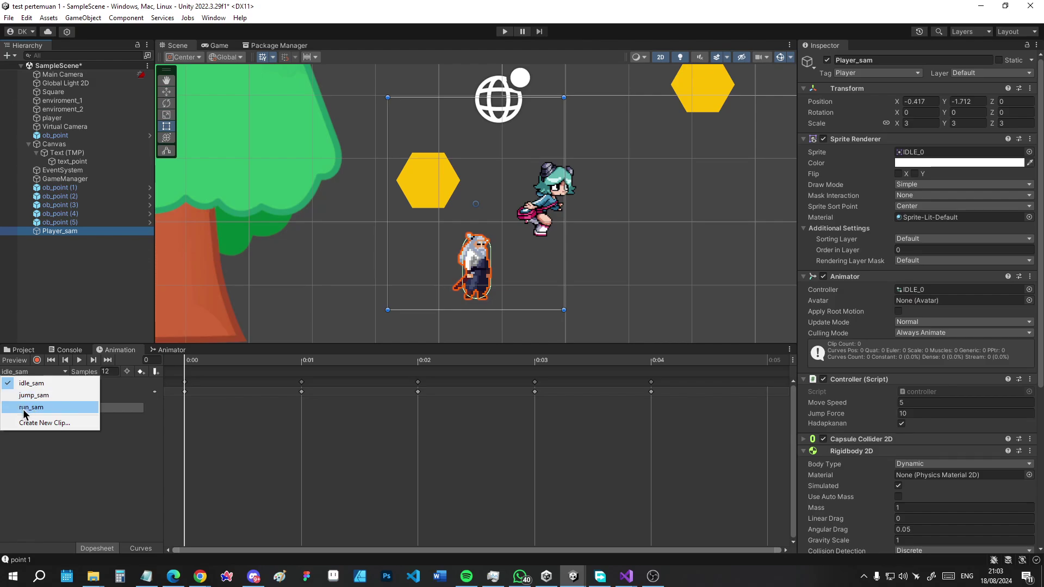
{"action": "left_click", "coordinate": [158, 351]}
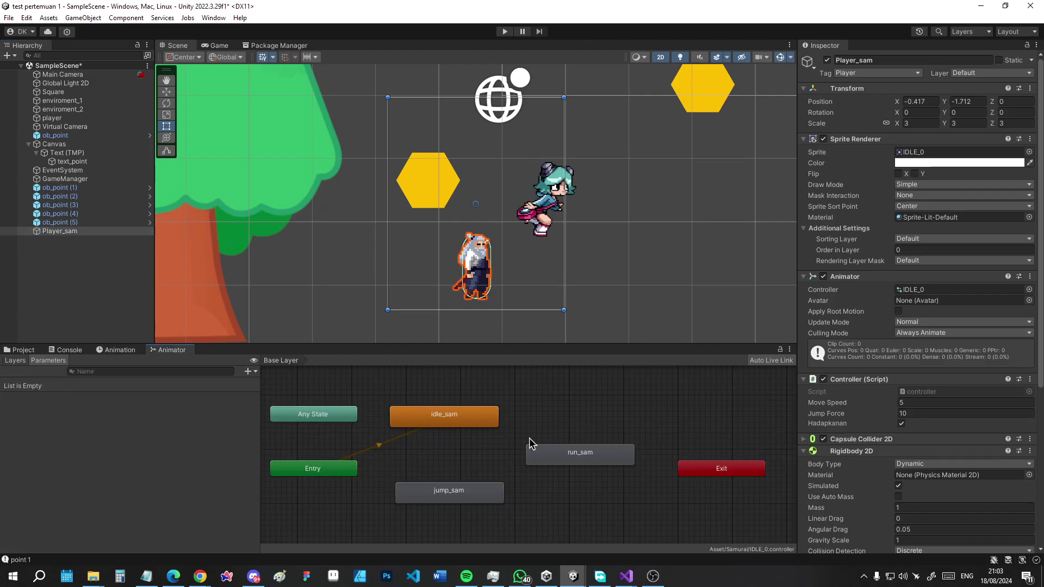
{"action": "left_click", "coordinate": [566, 408]}
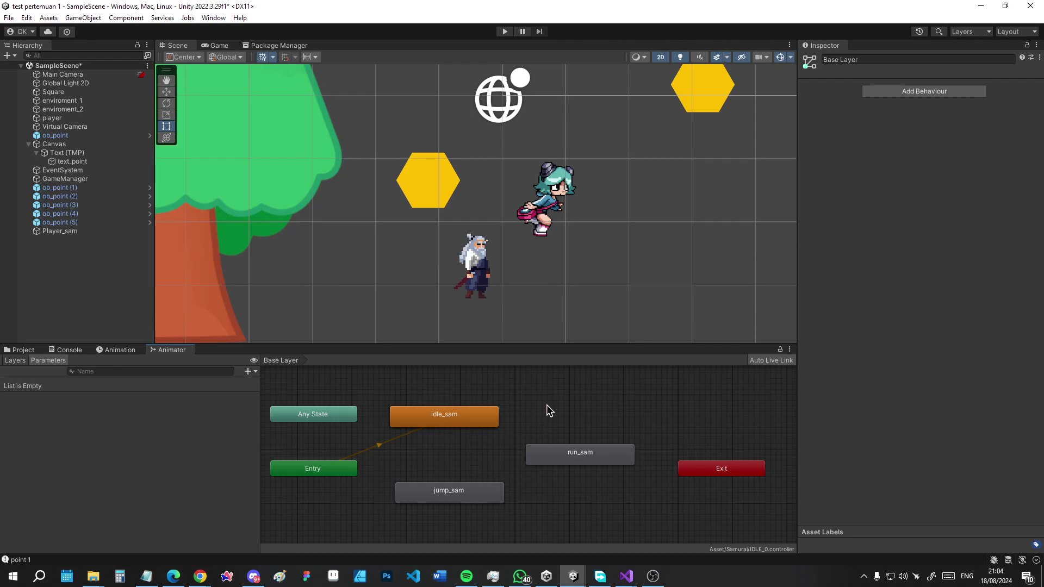
Step: Create transitions from idle_sam to jump_sam and from jump_sam back to idle_sam
{"action": "left_click", "coordinate": [459, 421]}
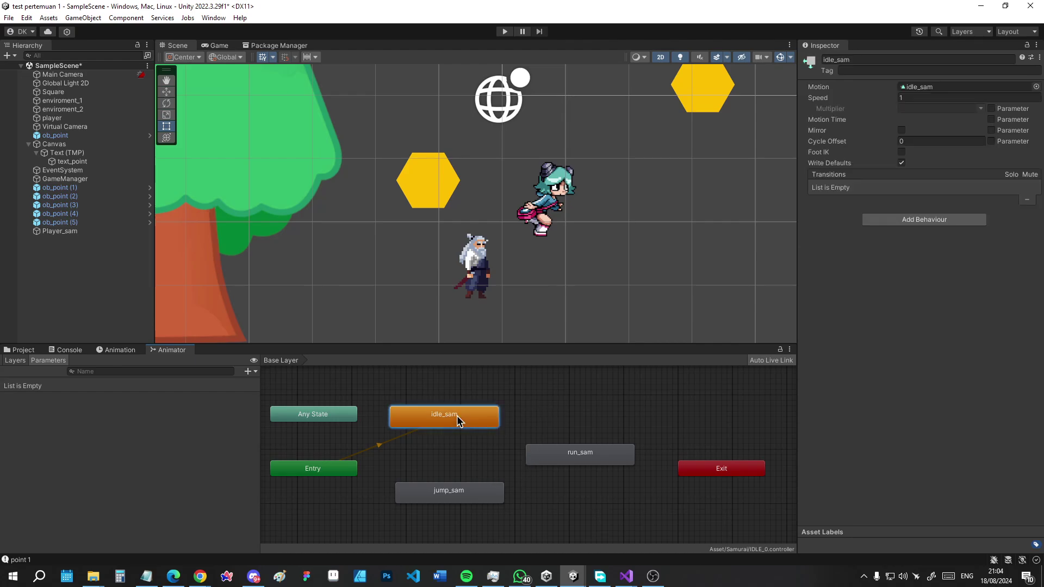
{"action": "left_click", "coordinate": [553, 405]}
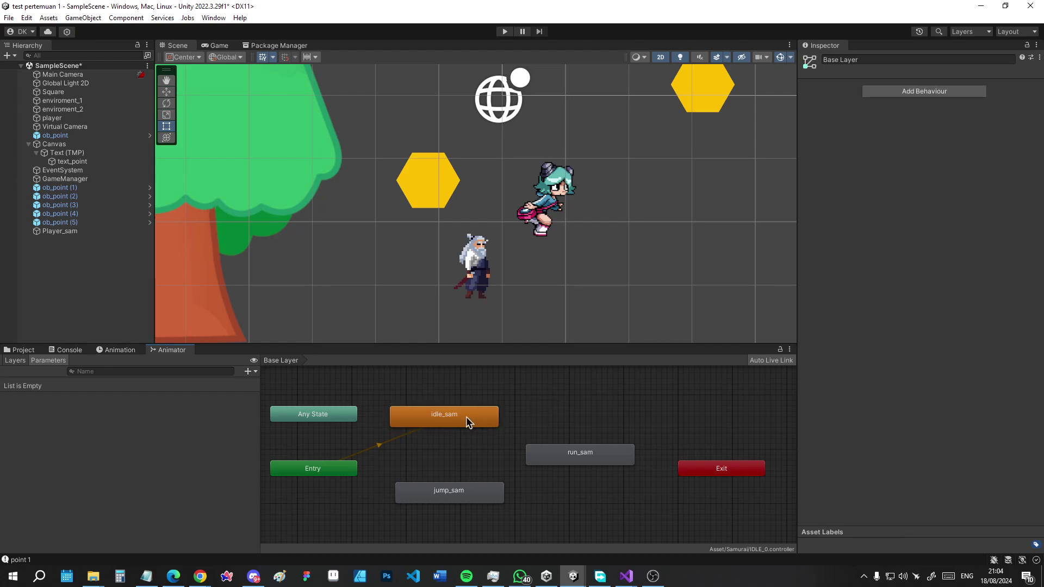
{"action": "left_click", "coordinate": [419, 412]}
{"action": "left_click", "coordinate": [536, 396]}
{"action": "left_click", "coordinate": [441, 417]}
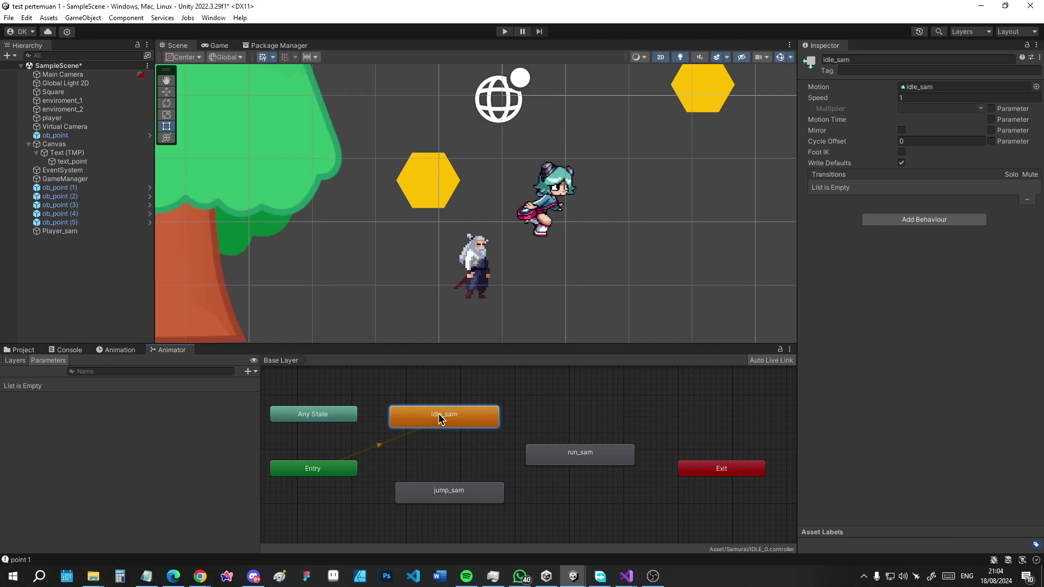
{"action": "right_click", "coordinate": [438, 414]}
{"action": "left_click", "coordinate": [471, 421]}
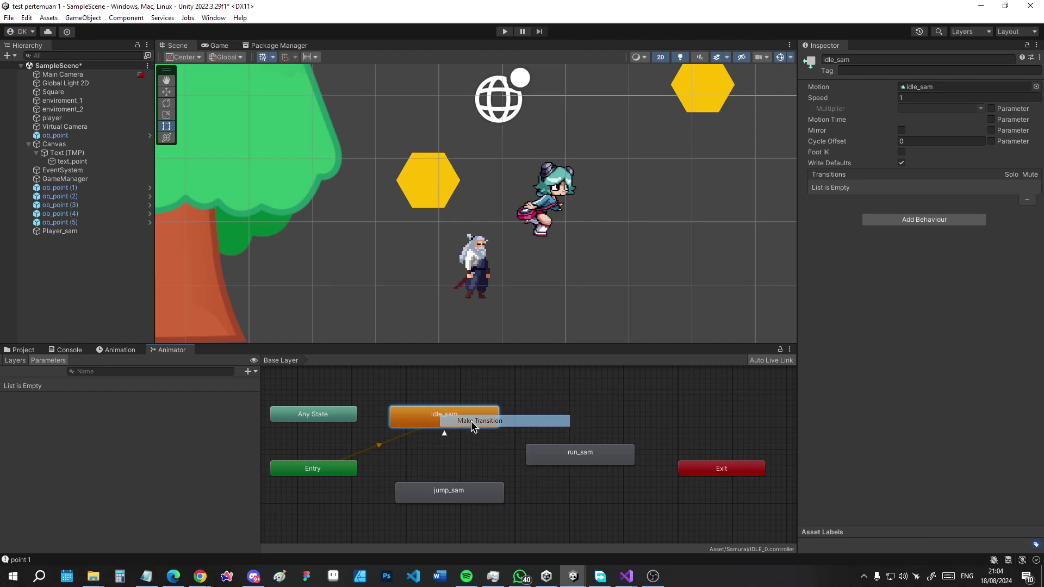
{"action": "left_click", "coordinate": [445, 494]}
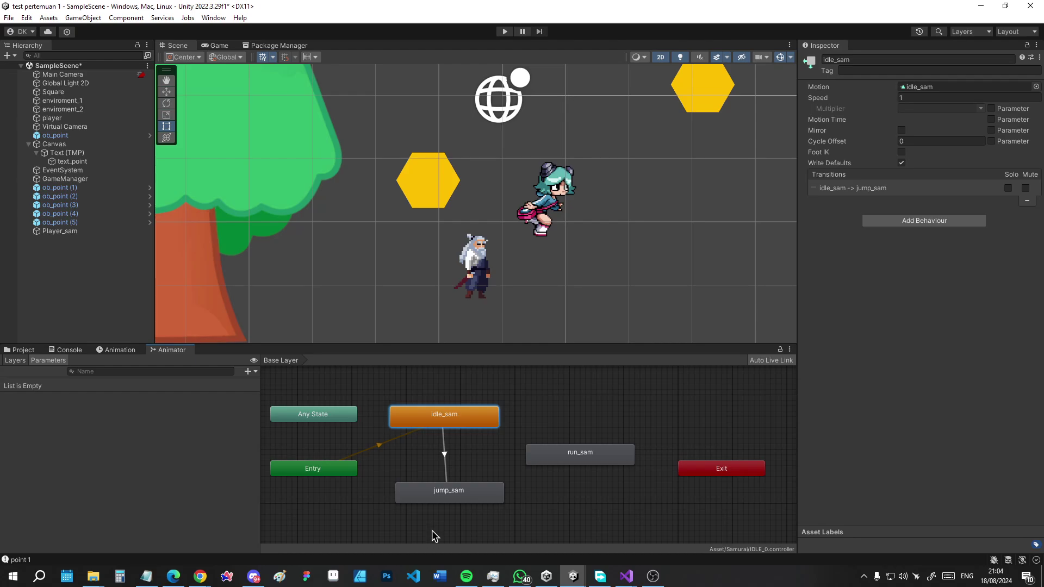
{"action": "right_click", "coordinate": [462, 492]}
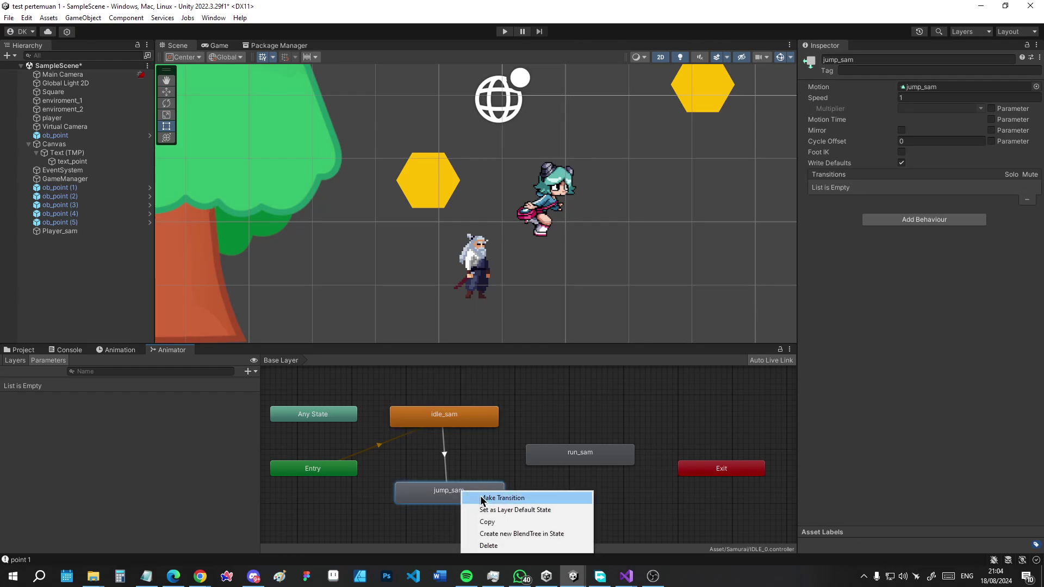
{"action": "left_click", "coordinate": [483, 499]}
{"action": "left_click", "coordinate": [483, 420]}
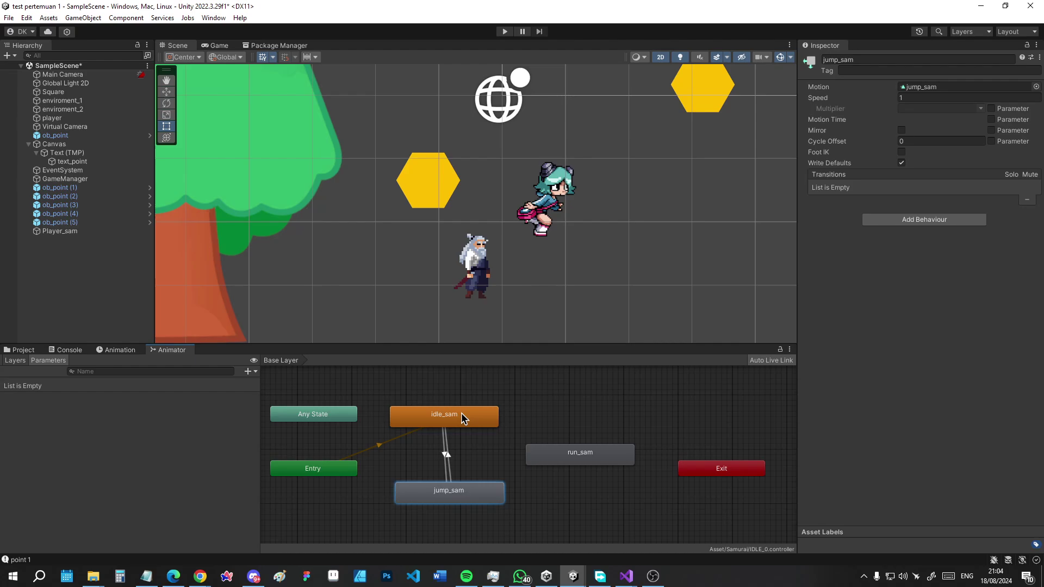
Step: Add transitions jump_sam→run_sam, run_sam→jump_sam and run_sam→idle_sam
{"action": "right_click", "coordinate": [476, 493]}
{"action": "left_click", "coordinate": [509, 500]}
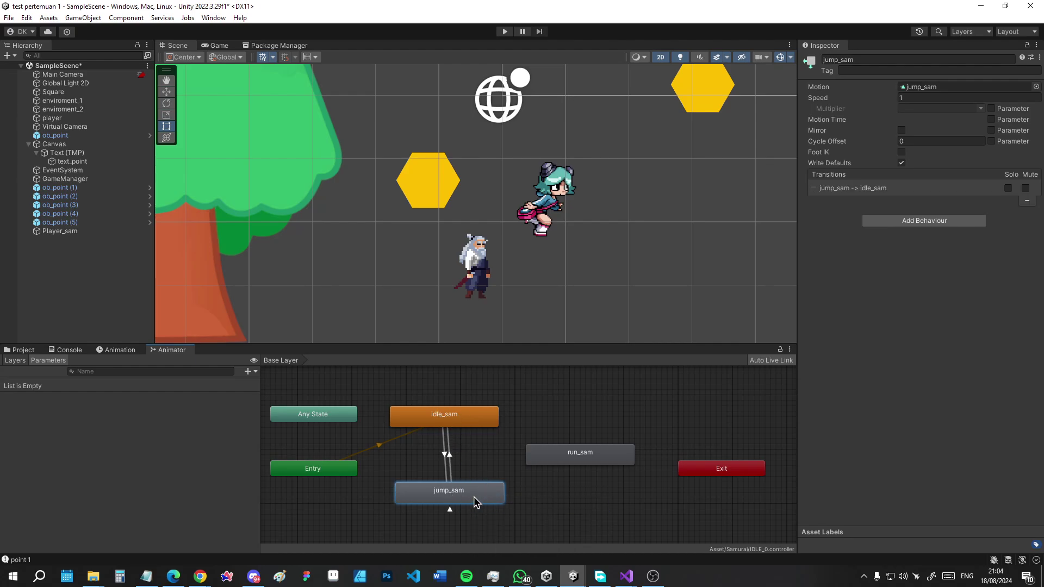
{"action": "left_click", "coordinate": [584, 461]}
{"action": "right_click", "coordinate": [572, 450]}
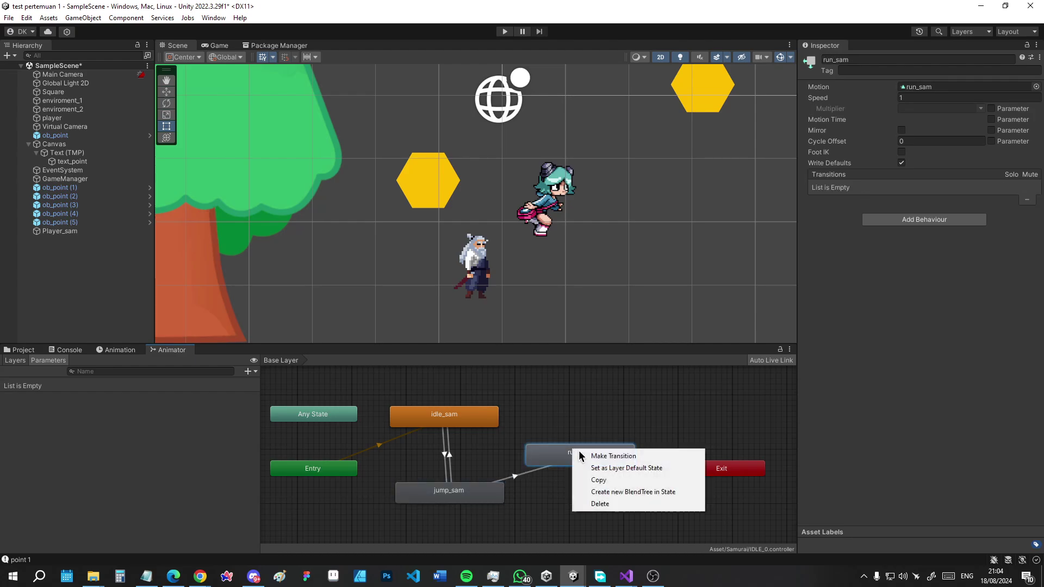
{"action": "left_click", "coordinate": [590, 455]}
{"action": "left_click", "coordinate": [467, 488]}
{"action": "right_click", "coordinate": [572, 457]}
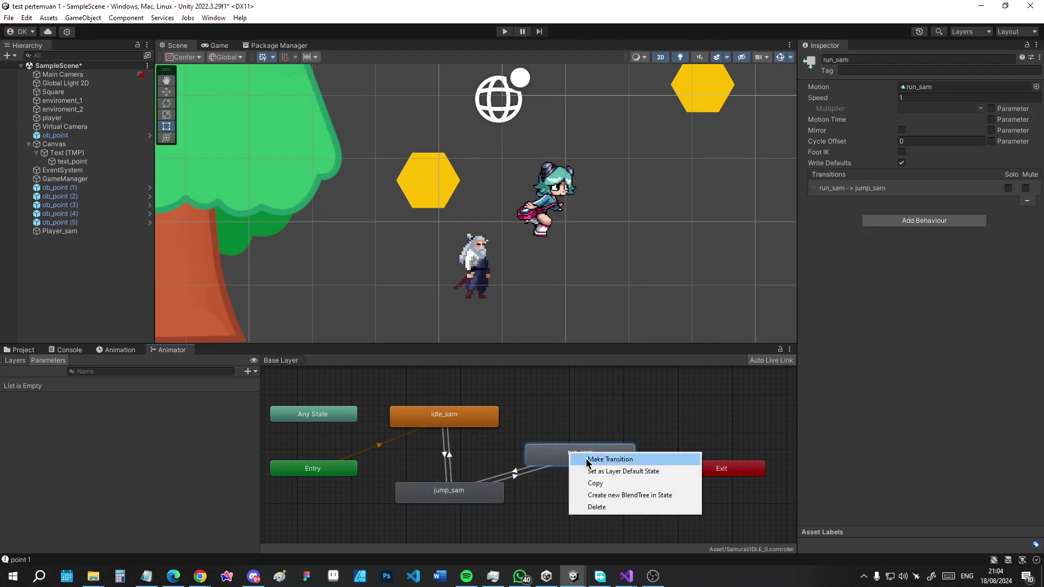
{"action": "left_click", "coordinate": [593, 463]}
{"action": "left_click", "coordinate": [455, 420]}
Step: Add the remaining transition from idle_sam to run_sam
{"action": "right_click", "coordinate": [604, 456]}
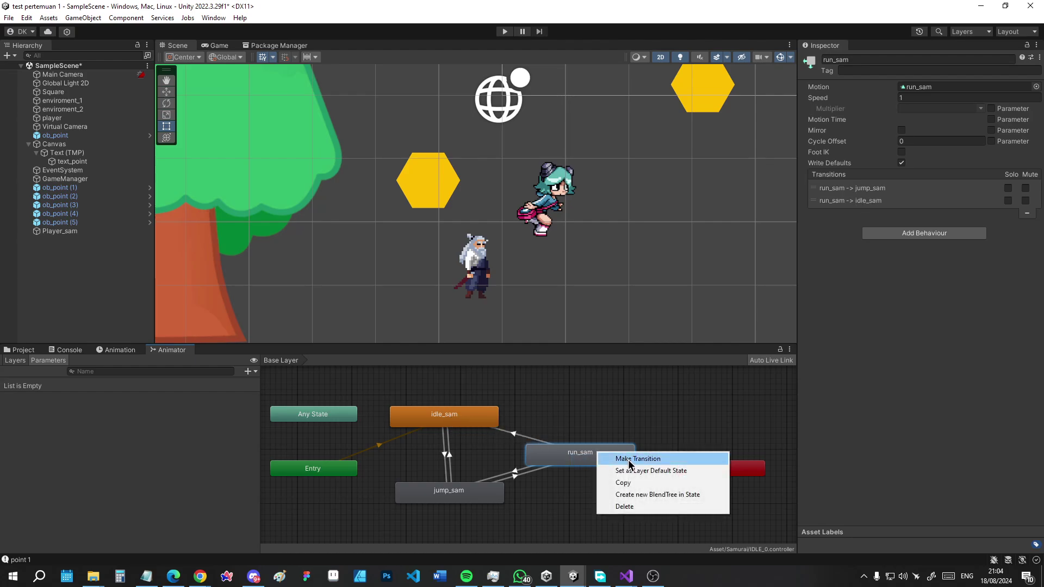
{"action": "left_click", "coordinate": [625, 458]}
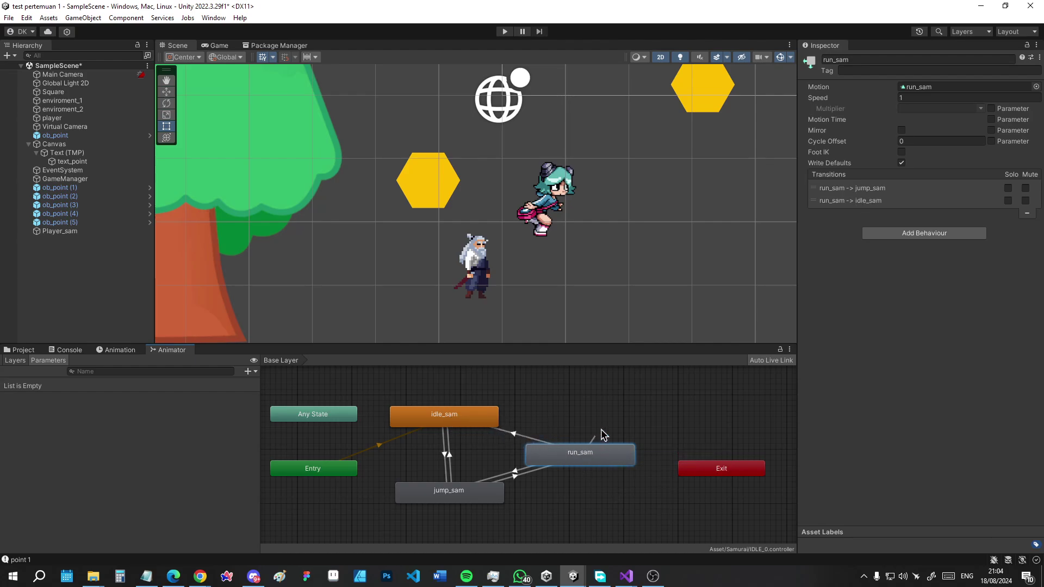
{"action": "right_click", "coordinate": [473, 420]}
{"action": "left_click", "coordinate": [492, 418]}
{"action": "left_click", "coordinate": [593, 462]}
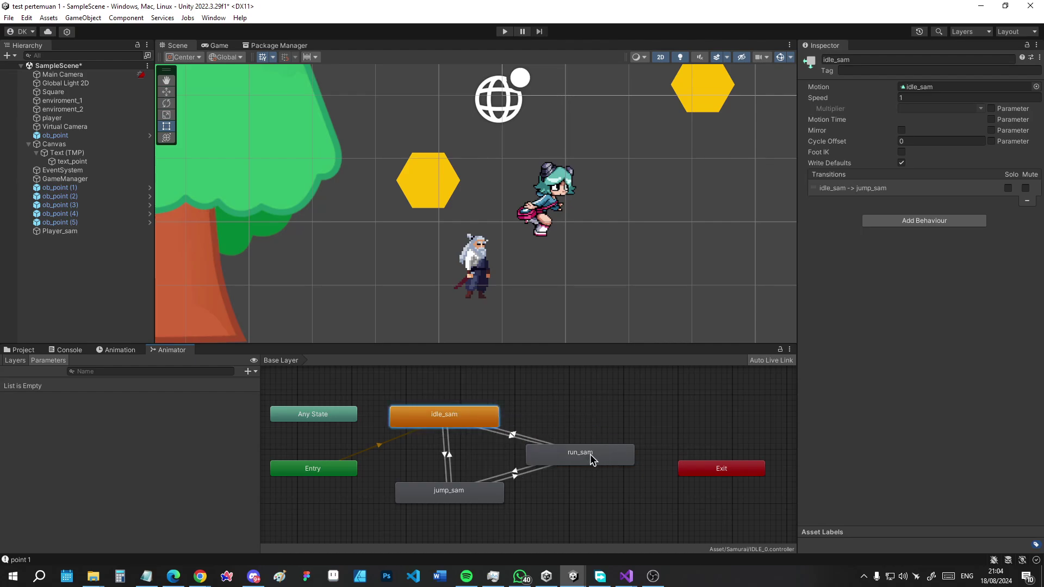
Step: Rearrange the run_sam and jump_sam states in the graph and select the idle_sam→jump_sam transition
{"action": "left_click", "coordinate": [593, 463]}
{"action": "left_click_drag", "start_coordinate": [560, 466], "coordinate": [533, 462]}
{"action": "left_click_drag", "start_coordinate": [468, 495], "coordinate": [462, 506]}
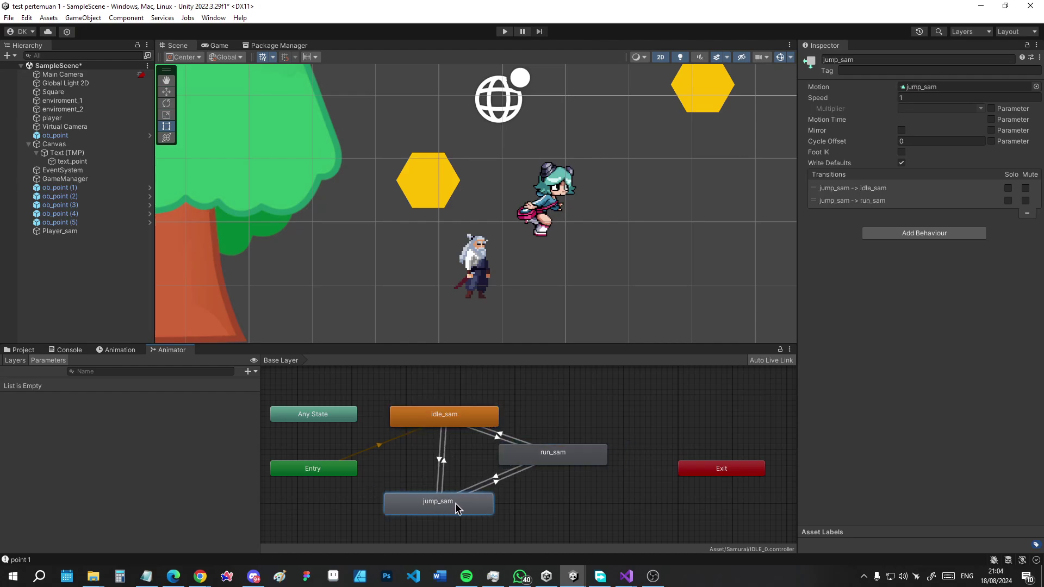
{"action": "left_click_drag", "start_coordinate": [519, 454], "coordinate": [514, 459]}
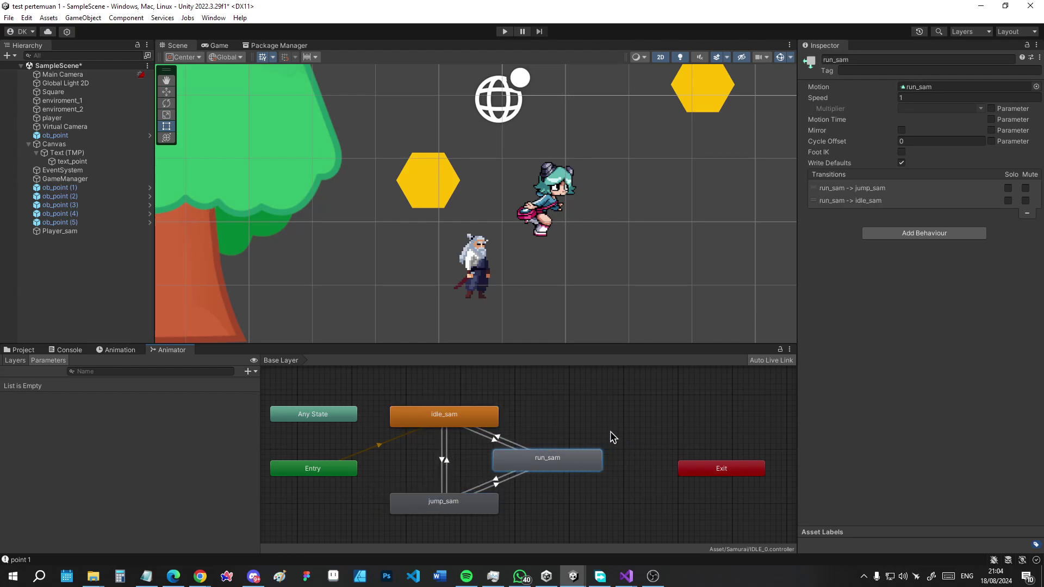
{"action": "left_click", "coordinate": [612, 436]}
{"action": "left_click", "coordinate": [442, 451]}
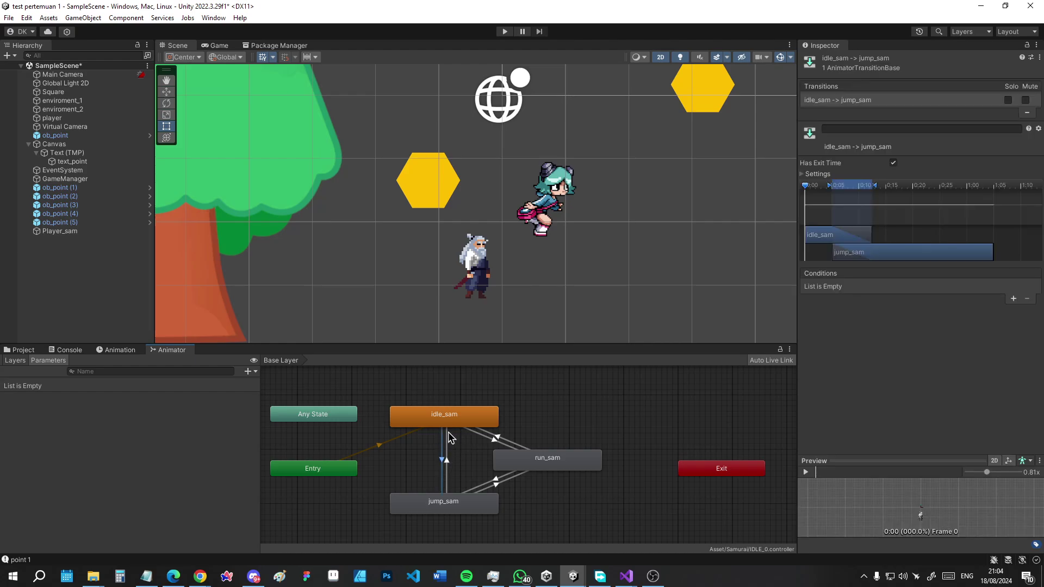
Step: Uncheck Has Exit Time on each transition among idle_sam, jump_sam and run_sam
{"action": "left_click", "coordinate": [893, 163]}
{"action": "left_click", "coordinate": [447, 461]}
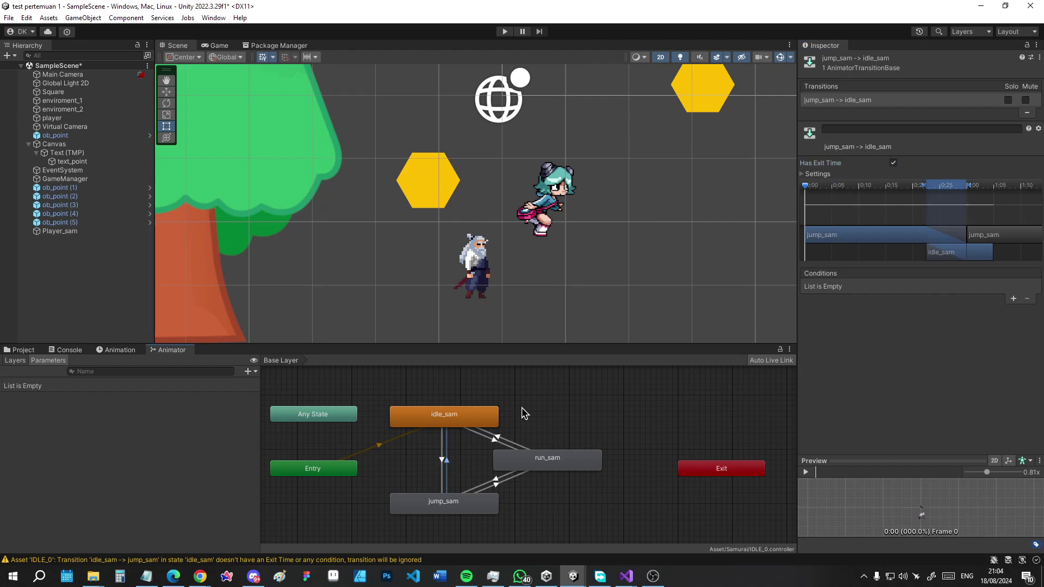
{"action": "left_click", "coordinate": [893, 163]}
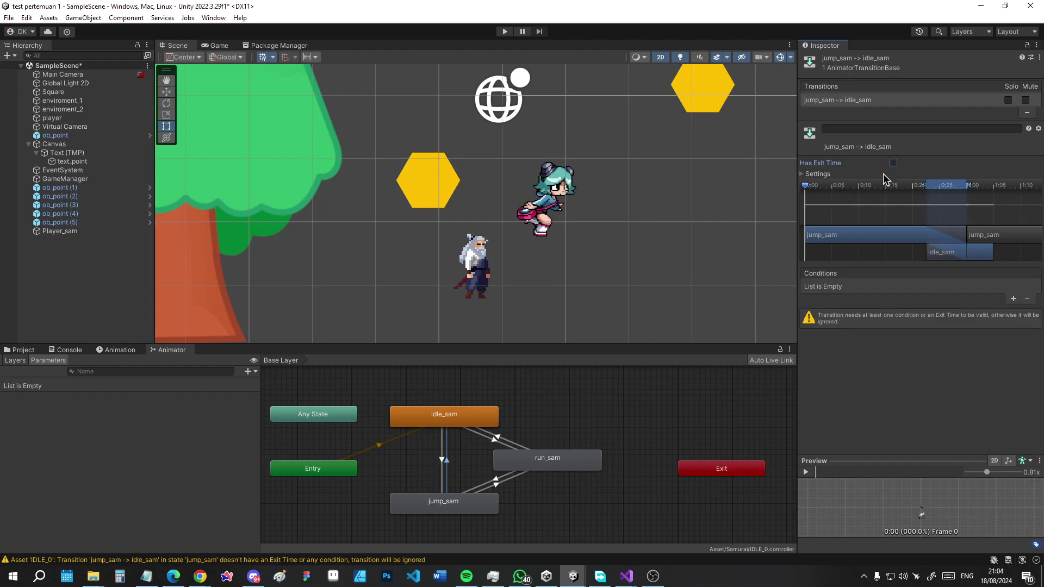
{"action": "left_click", "coordinate": [503, 479]}
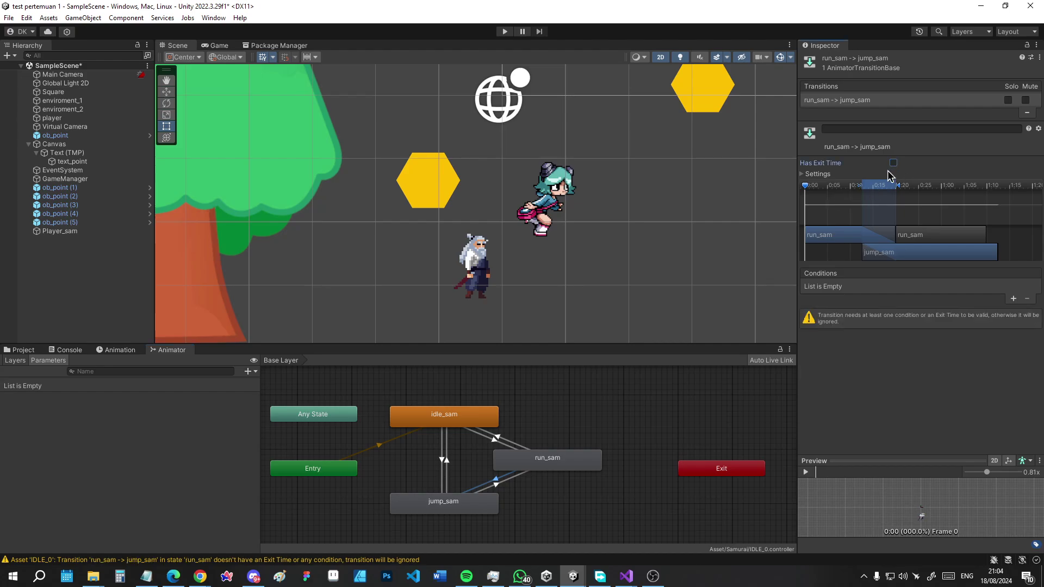
{"action": "left_click", "coordinate": [495, 487]}
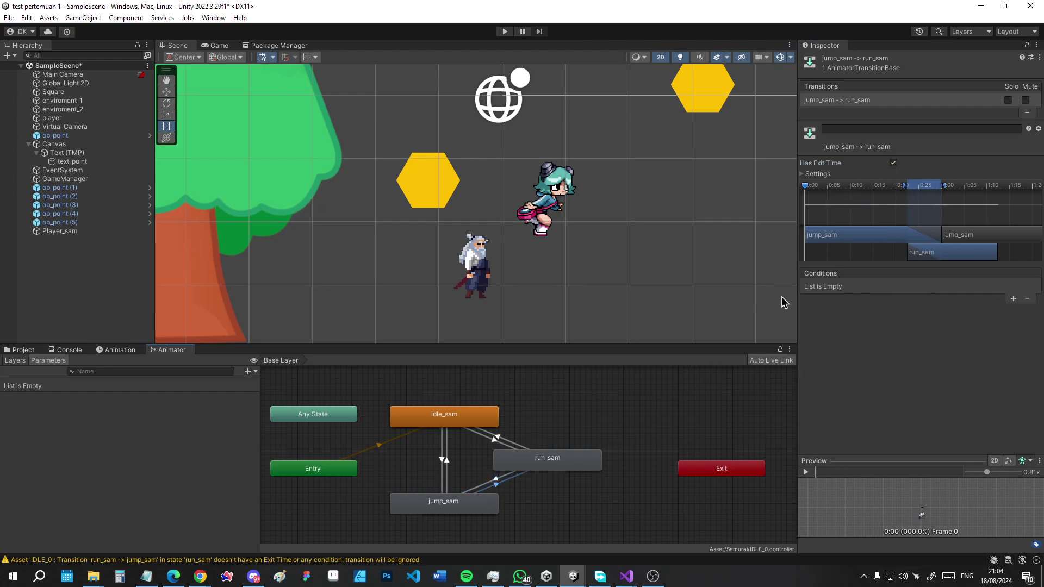
{"action": "left_click", "coordinate": [894, 163]}
{"action": "left_click", "coordinate": [492, 442]}
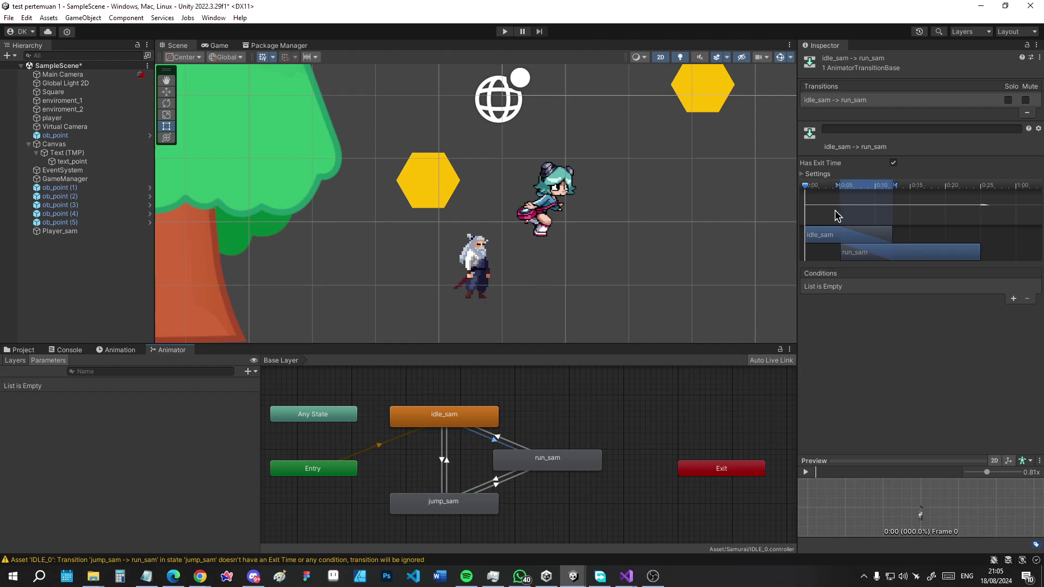
{"action": "left_click", "coordinate": [894, 163]}
{"action": "left_click", "coordinate": [496, 438]}
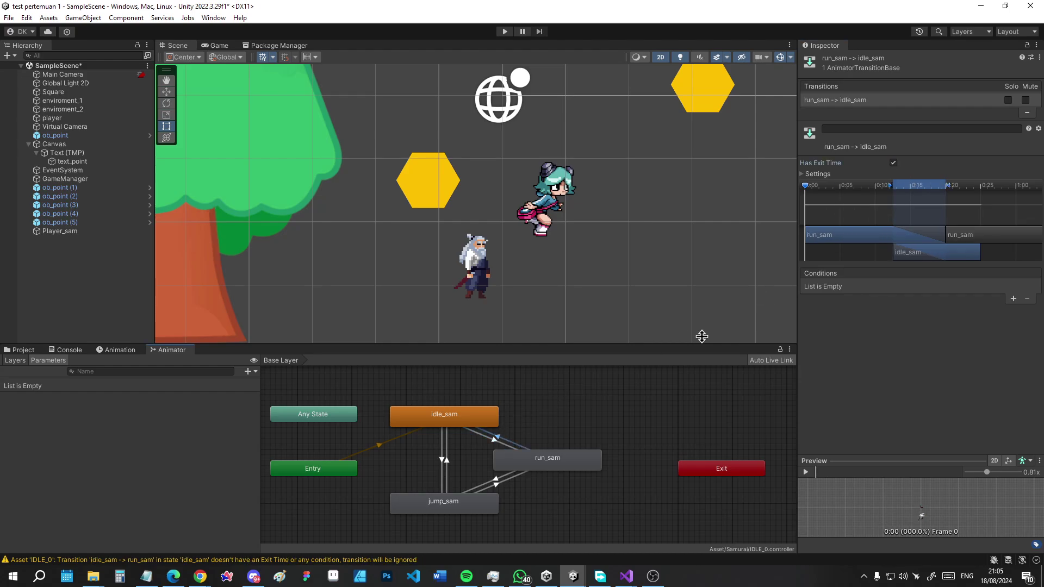
{"action": "left_click", "coordinate": [894, 163]}
{"action": "left_click", "coordinate": [563, 426]}
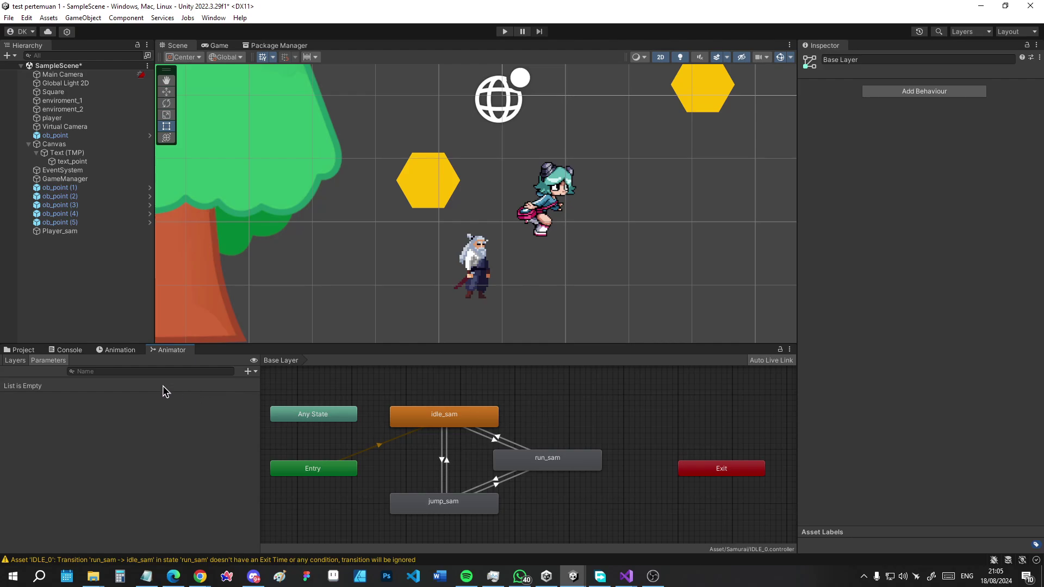
Step: Add a Float parameter named New Float in the Animator's Parameters list
{"action": "left_click", "coordinate": [21, 361]}
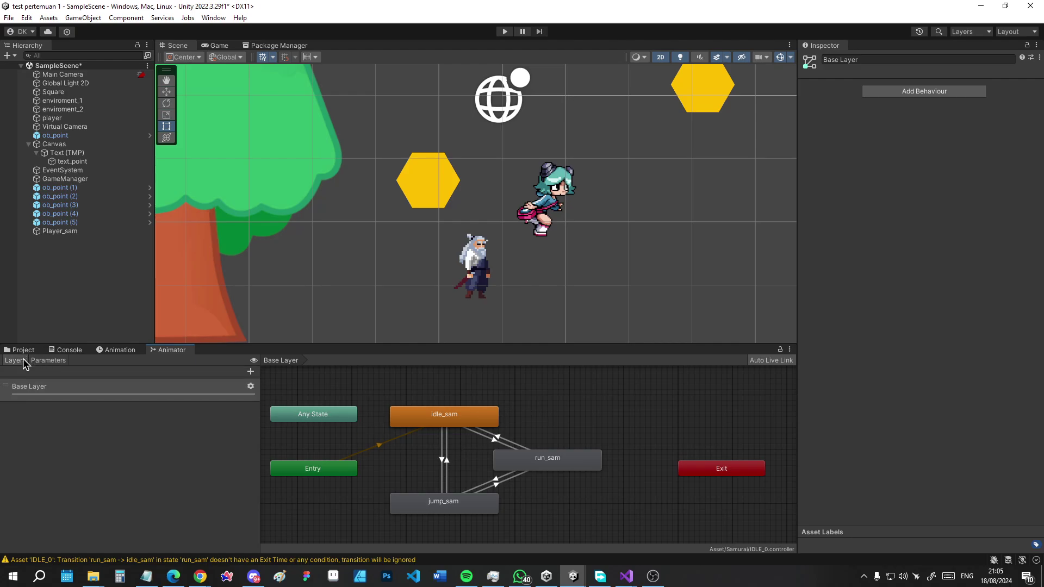
{"action": "left_click", "coordinate": [53, 362]}
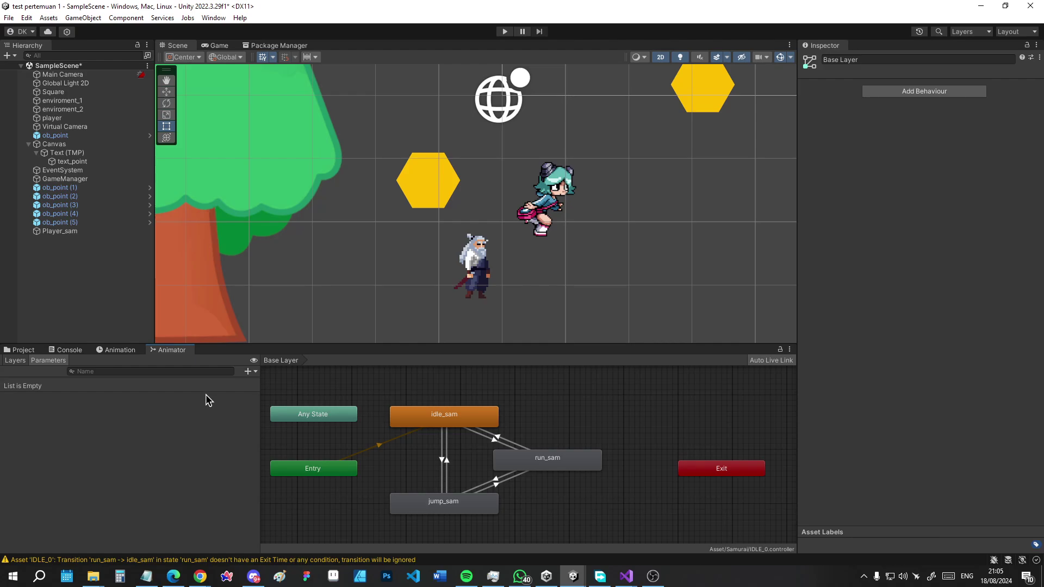
{"action": "left_click", "coordinate": [249, 372]}
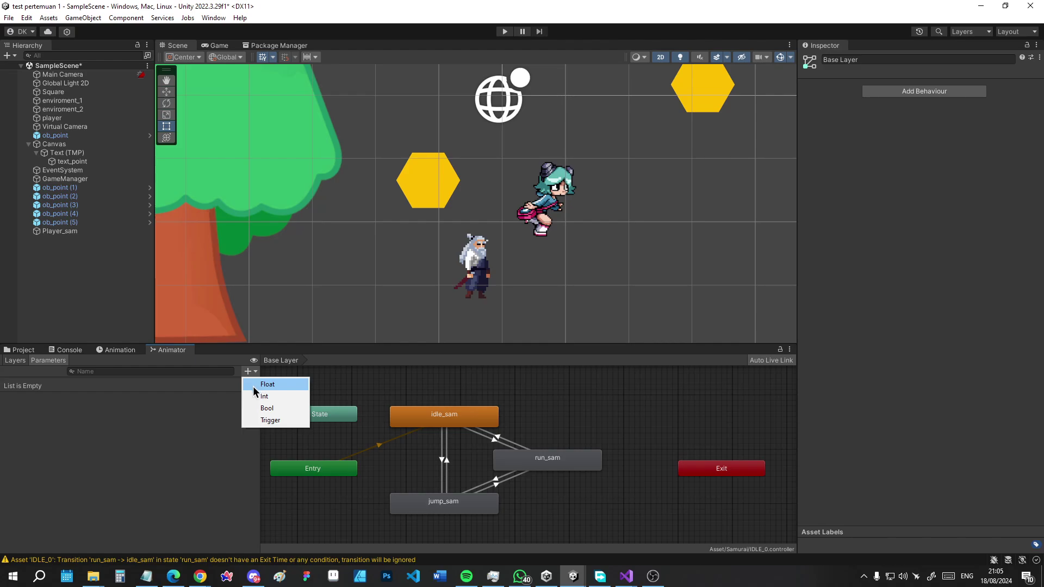
{"action": "left_click", "coordinate": [259, 387]}
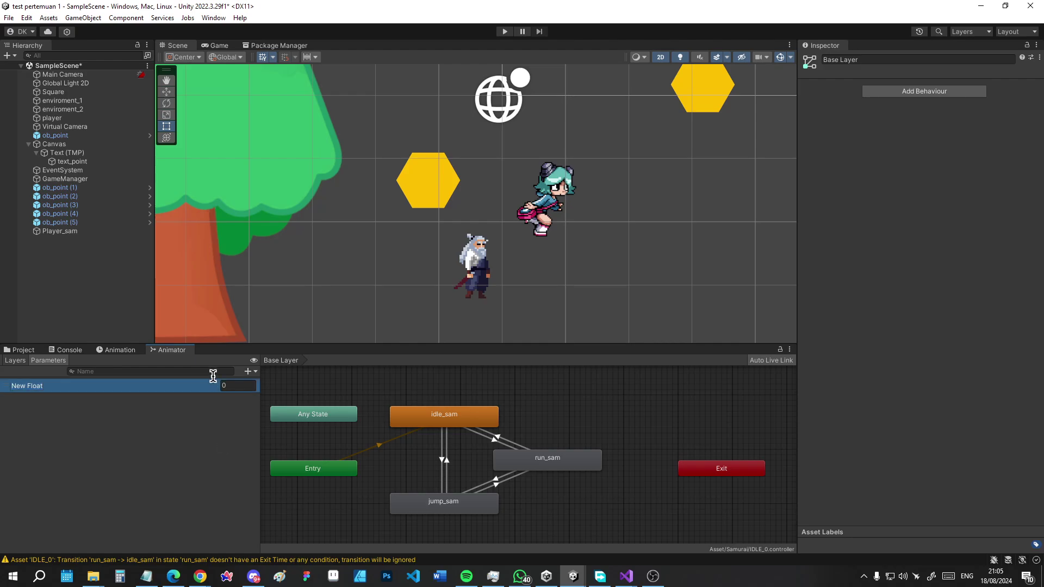
{"action": "left_click", "coordinate": [627, 578]}
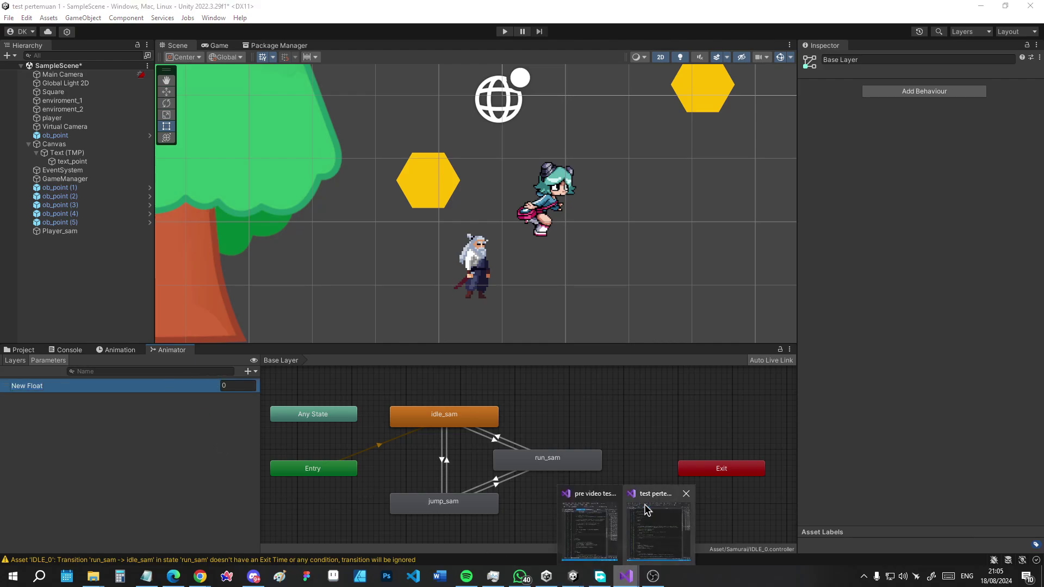
{"action": "left_click", "coordinate": [653, 520]}
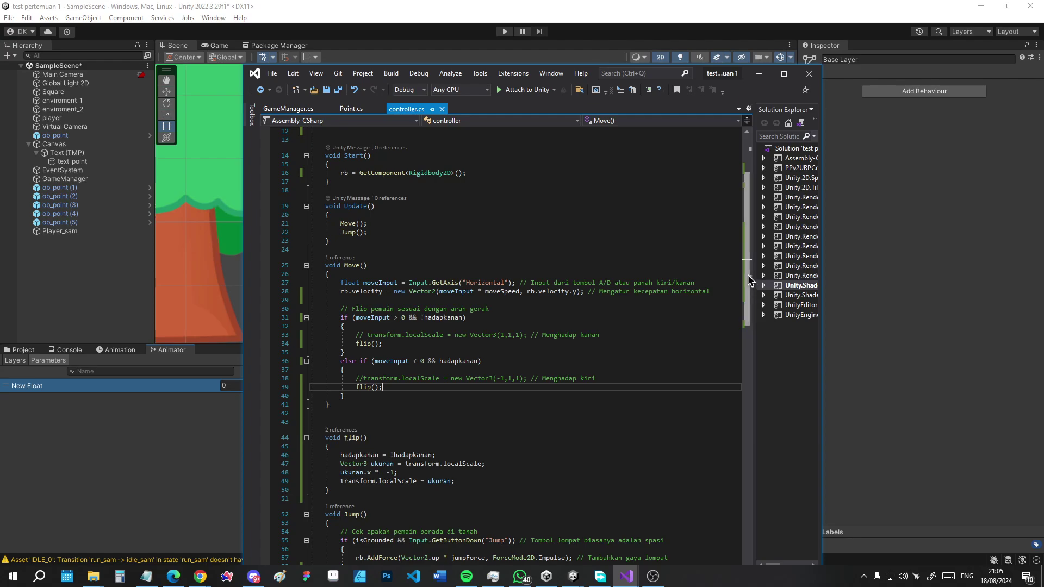
{"action": "scroll", "coordinate": [741, 228], "scroll_direction": "up", "scroll_amount": 4}
{"action": "left_click", "coordinate": [446, 386]}
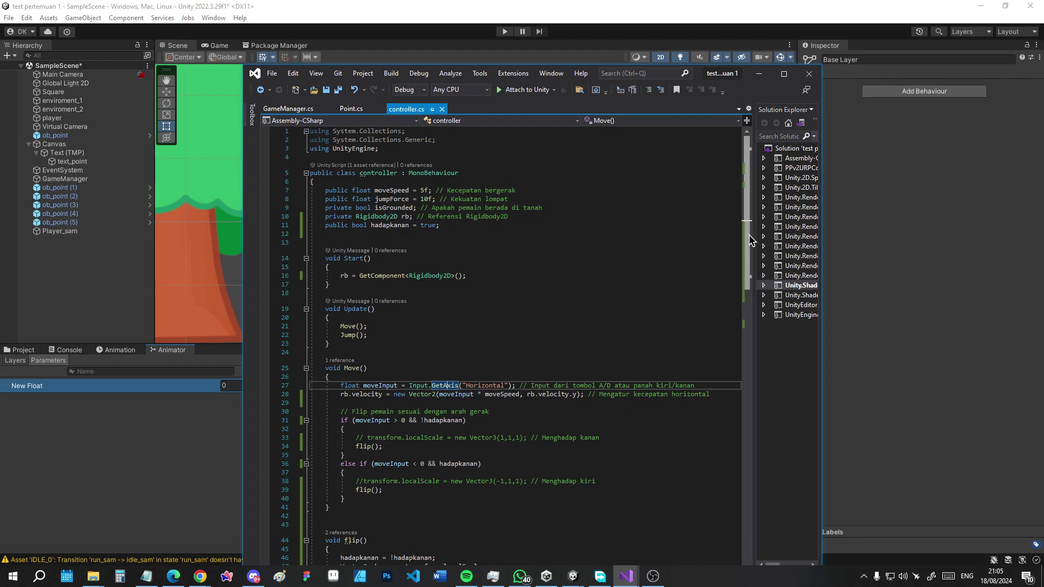
{"action": "scroll", "coordinate": [753, 251], "scroll_direction": "down", "scroll_amount": 2}
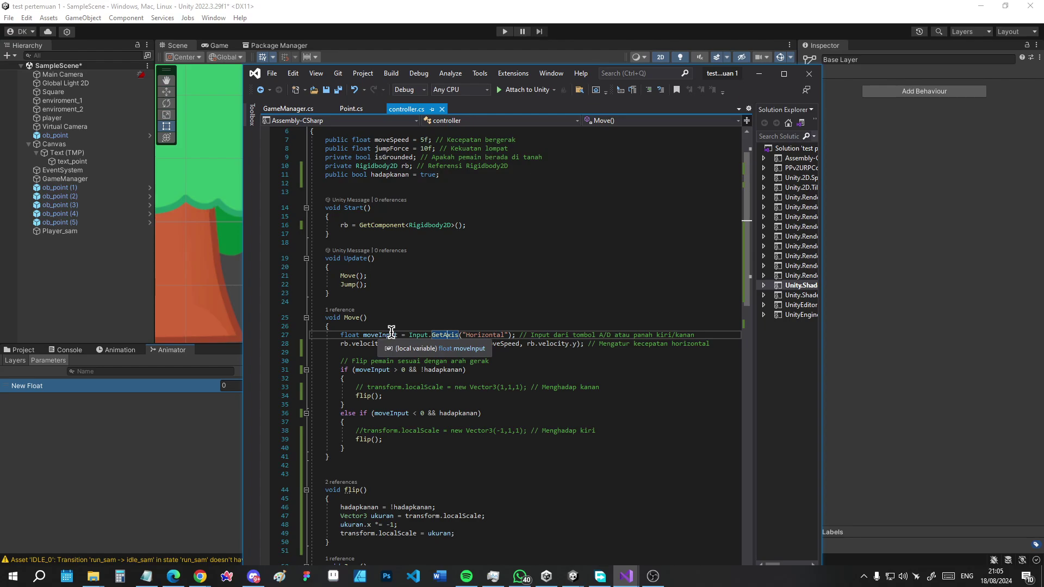
{"action": "left_click", "coordinate": [232, 422]}
{"action": "left_click", "coordinate": [225, 385]}
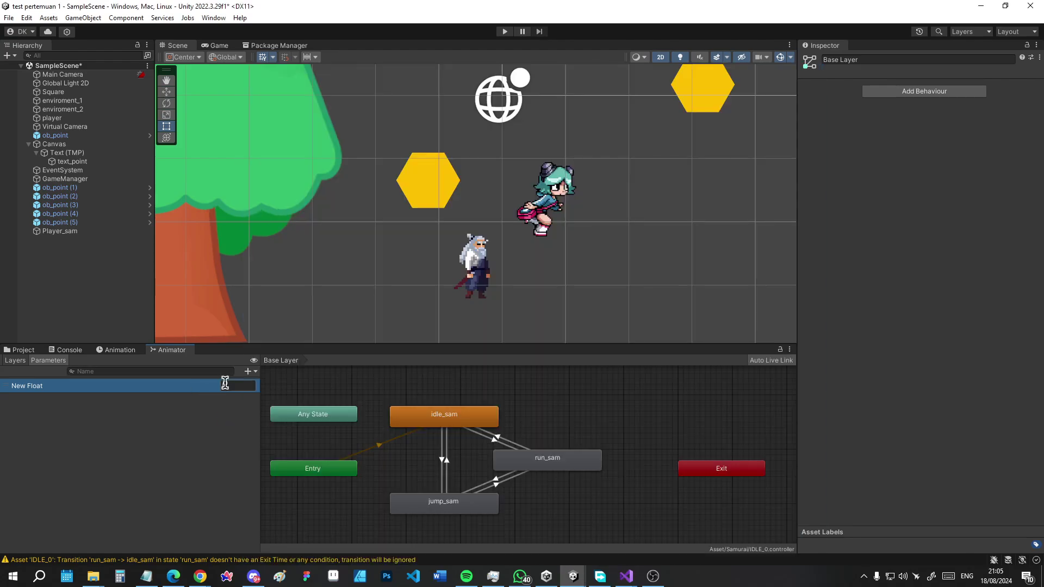
Step: Rename the New Float parameter to 'Lari' in the Parameters list
{"action": "double_click", "coordinate": [53, 386]}
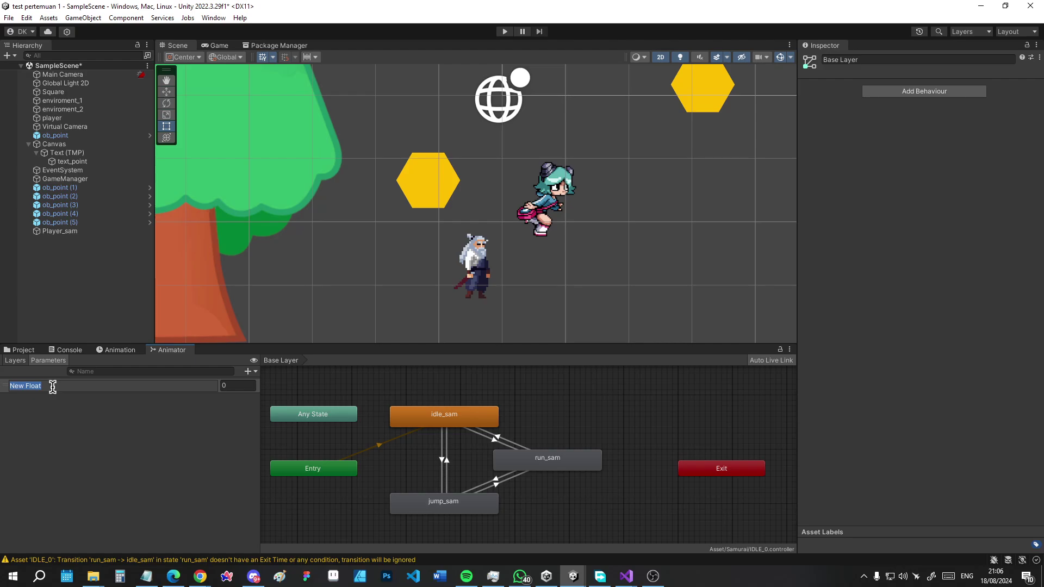
{"action": "type", "text": "j"}
{"action": "key", "text": "Return"}
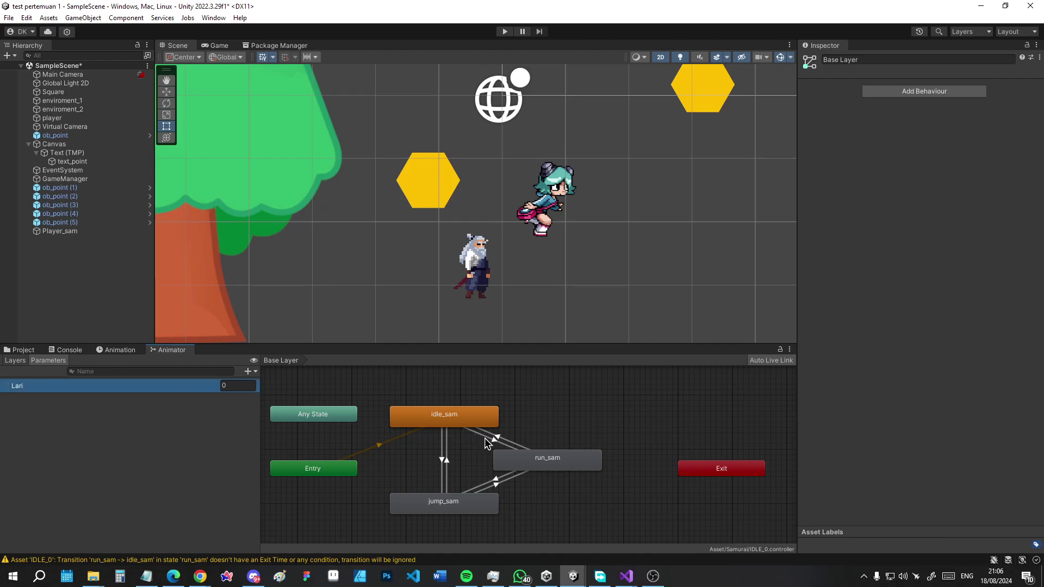
Step: Add the condition Lari Greater 0.001 to the idle_sam→run_sam transition
{"action": "left_click", "coordinate": [530, 414]}
{"action": "left_click", "coordinate": [457, 418]}
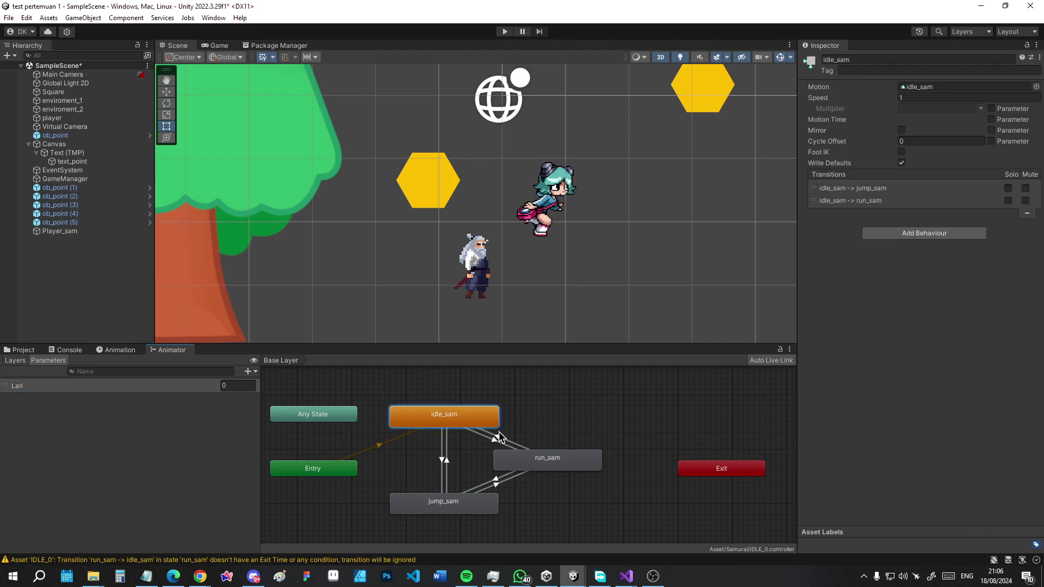
{"action": "left_click", "coordinate": [496, 440]}
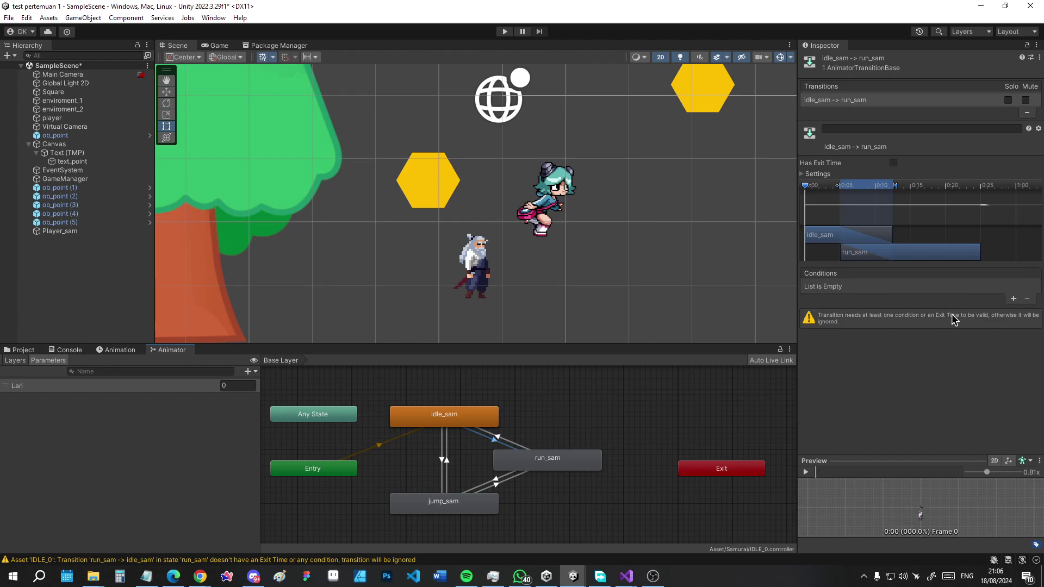
{"action": "left_click", "coordinate": [1014, 299]}
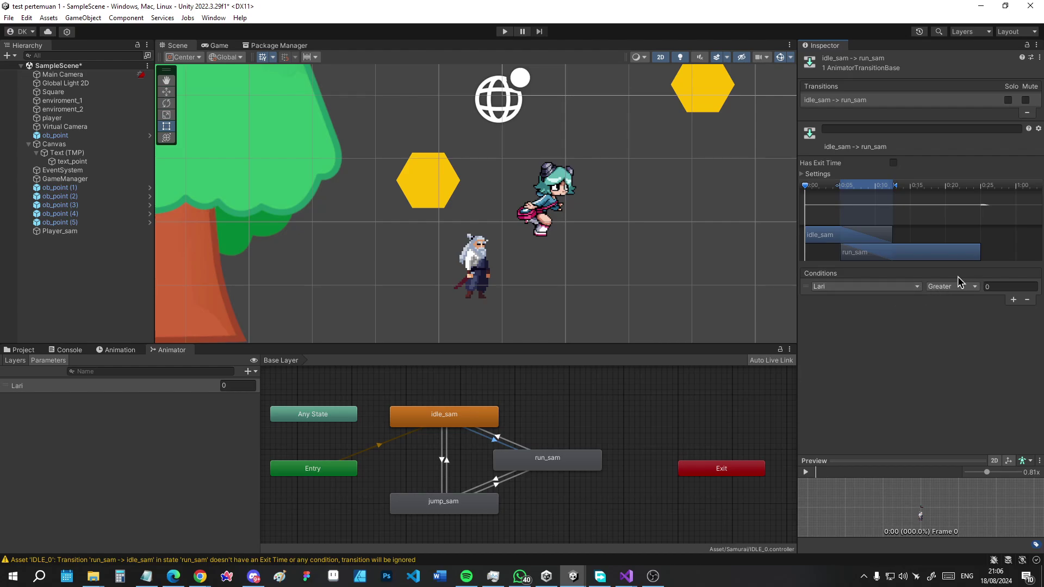
{"action": "left_click", "coordinate": [995, 284]}
{"action": "type", "text": "0.1"}
{"action": "key", "text": "Return"}
{"action": "left_click", "coordinate": [990, 287]}
{"action": "type", "text": "0.1"}
{"action": "key", "text": "Return"}
Step: Give the run_sam→idle_sam transition the condition Lari Less 0.001
{"action": "left_click", "coordinate": [499, 440]}
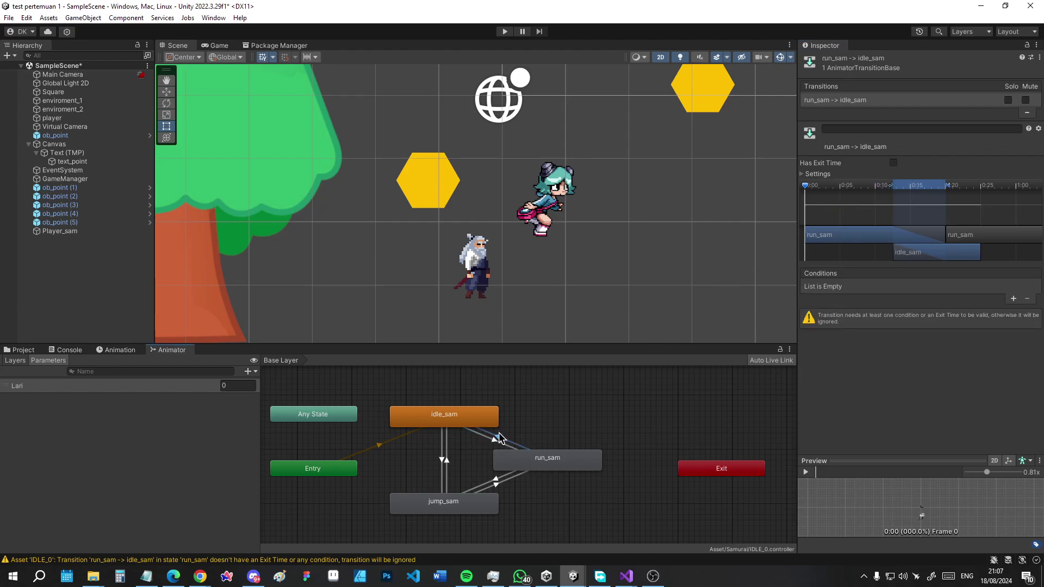
{"action": "left_click", "coordinate": [1014, 299]}
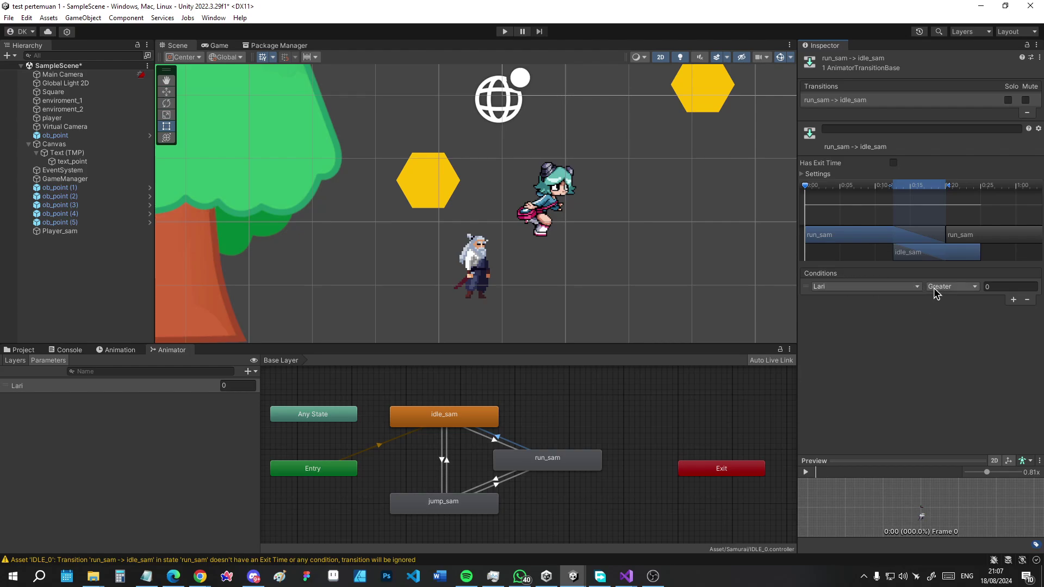
{"action": "left_click", "coordinate": [953, 287]}
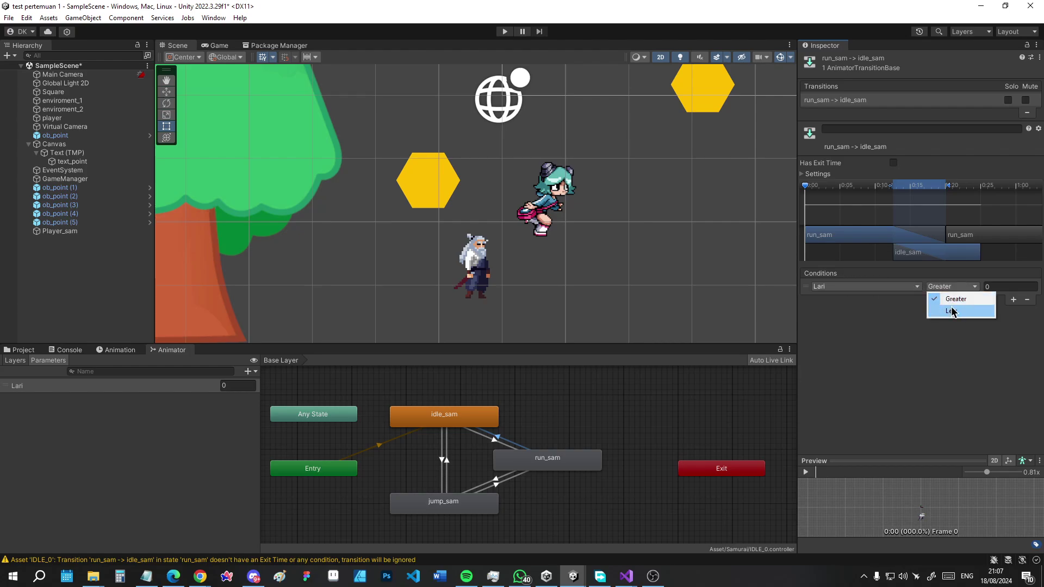
{"action": "left_click", "coordinate": [951, 311]}
{"action": "left_click", "coordinate": [996, 286]}
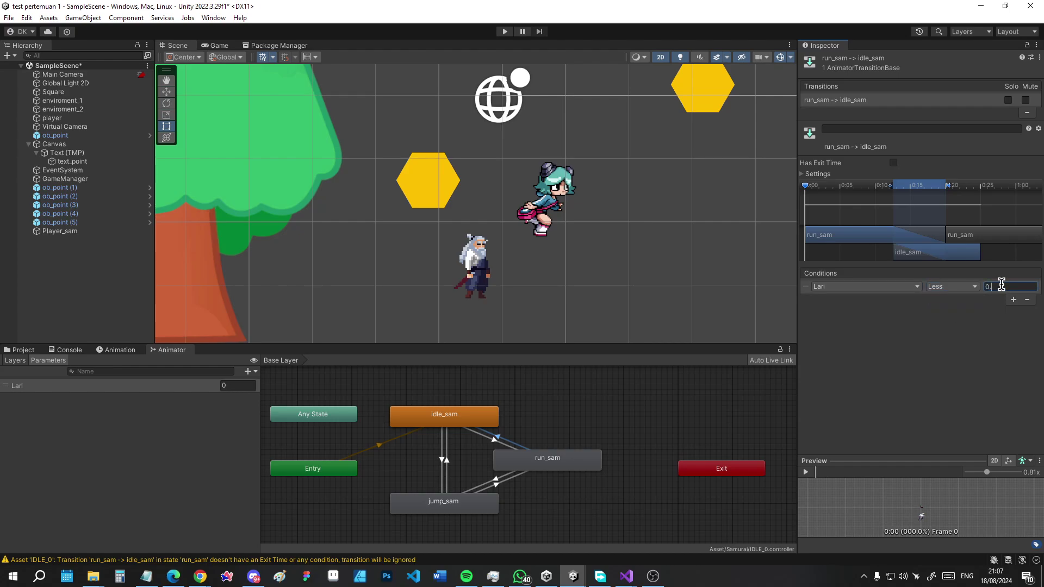
{"action": "type", "text": "01"}
{"action": "key", "text": "Return"}
{"action": "left_click", "coordinate": [560, 438]}
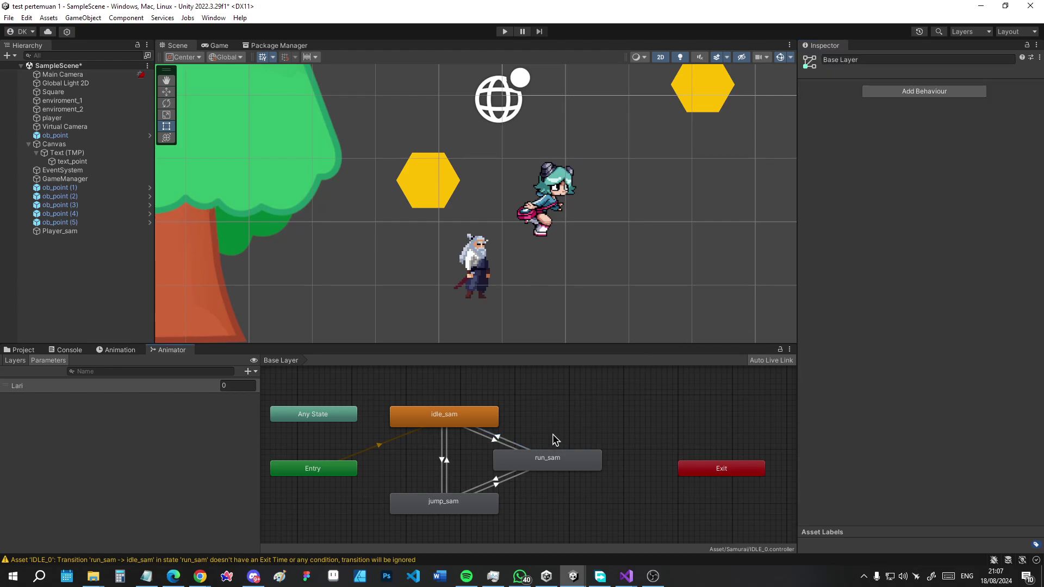
{"action": "left_click", "coordinate": [506, 444]}
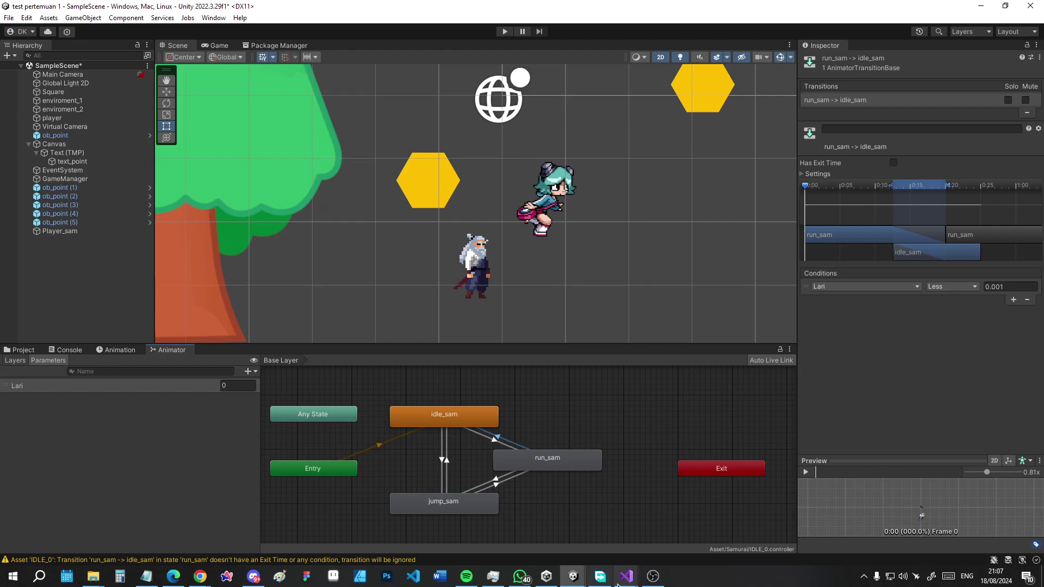
Step: In Visual Studio, open blank lines below the field declarations in controller.cs
{"action": "mouse_move", "coordinate": [631, 583]}
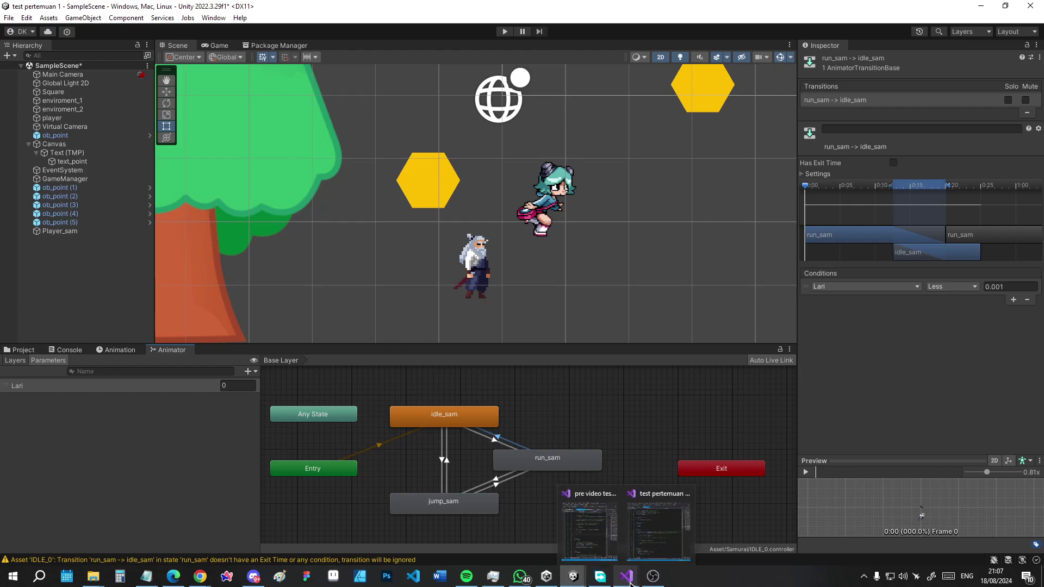
{"action": "left_click", "coordinate": [658, 540]}
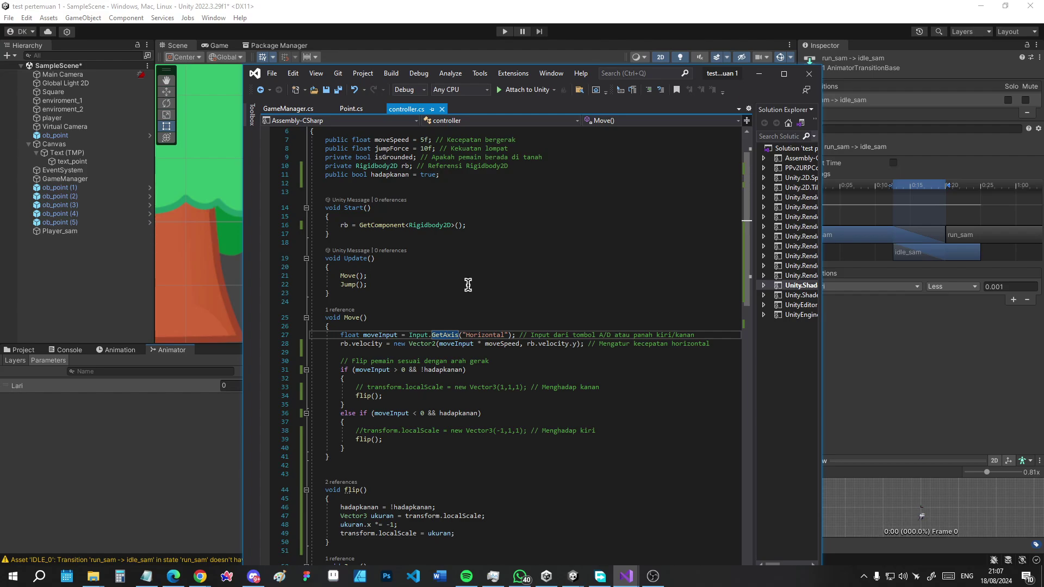
{"action": "left_click", "coordinate": [624, 419]}
{"action": "left_click", "coordinate": [345, 353]}
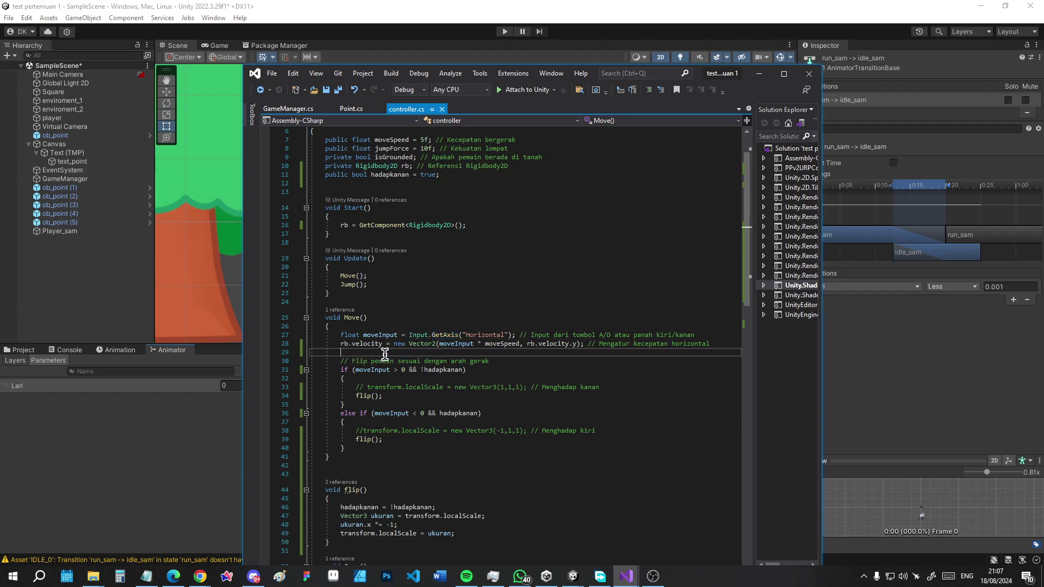
{"action": "key", "text": "Return"}
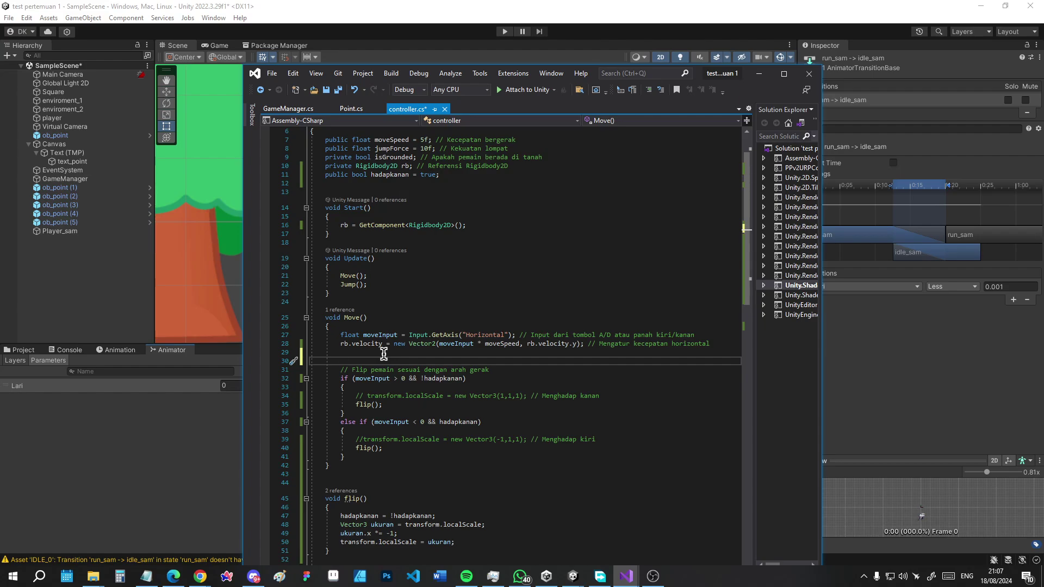
{"action": "scroll", "coordinate": [750, 240], "scroll_direction": "up", "scroll_amount": 1}
{"action": "scroll", "coordinate": [749, 240], "scroll_direction": "up", "scroll_amount": 1}
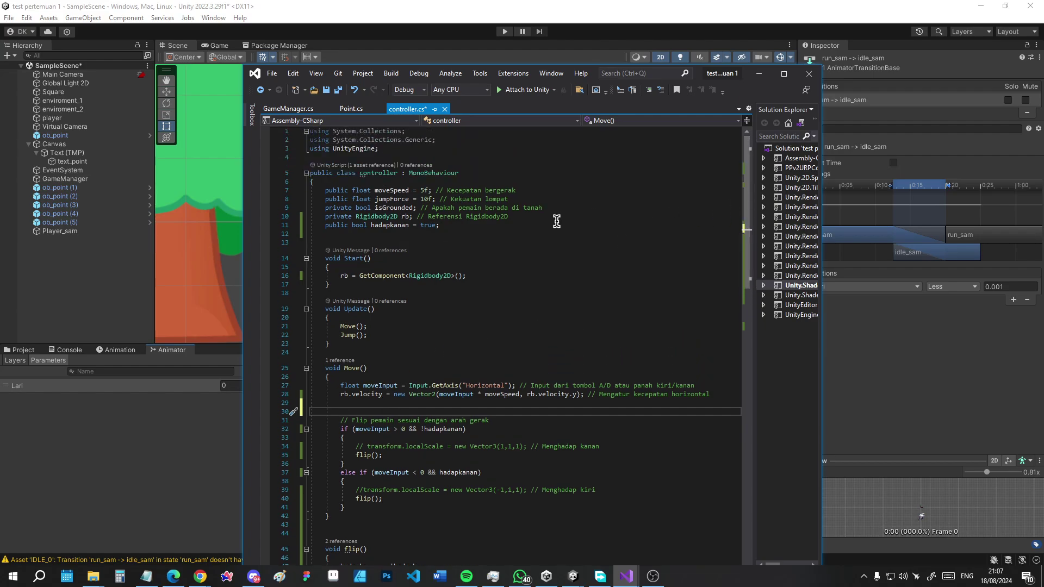
{"action": "left_click", "coordinate": [482, 223]}
{"action": "key", "text": "Return"}
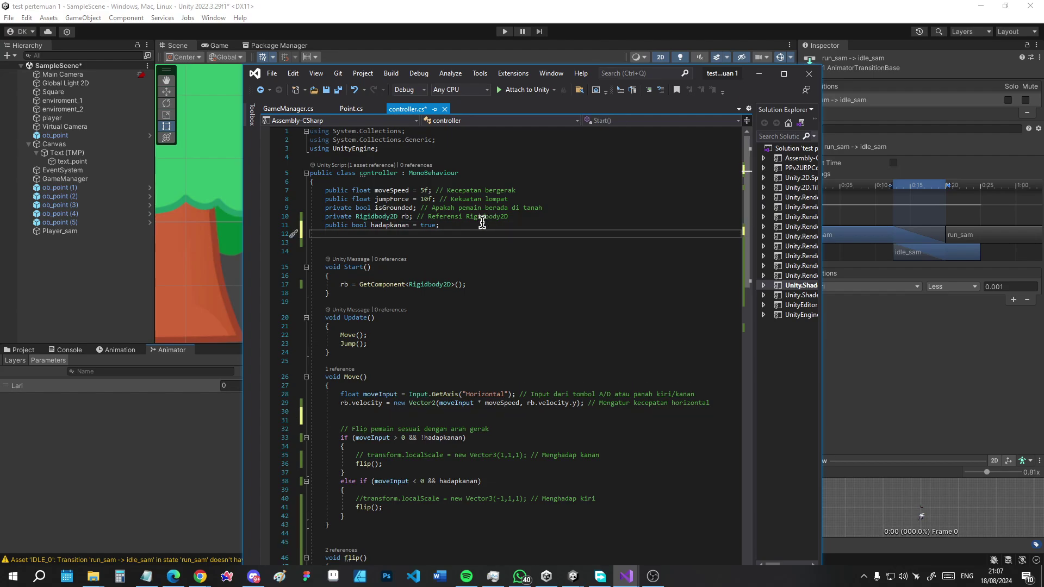
{"action": "key", "text": "Return"}
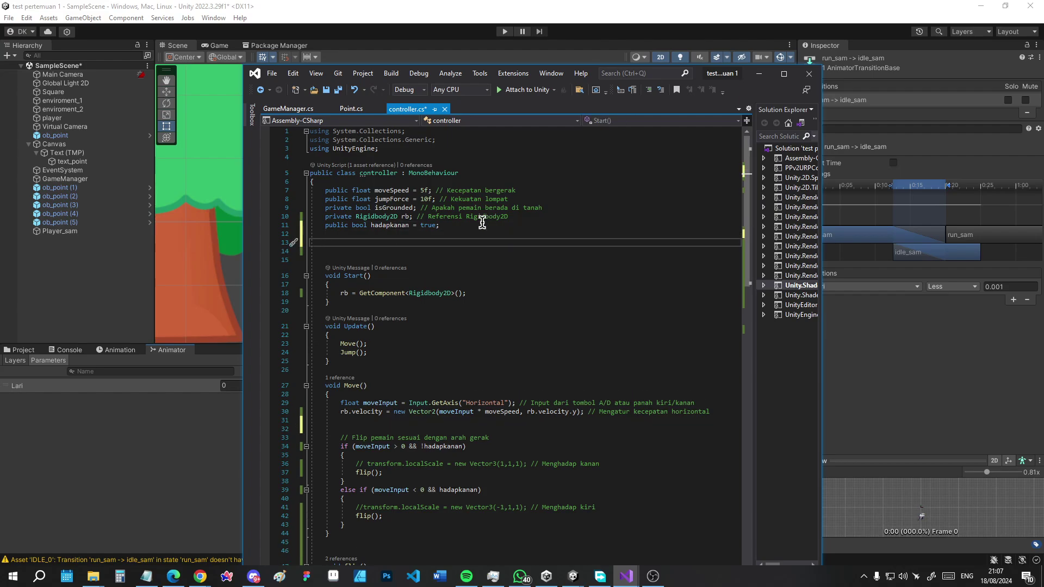
Step: Declare the field 'public Animator animator;' in the controller class
{"action": "type", "text": "public"}
{"action": "type", "text": " A"}
{"action": "type", "text": "ni"}
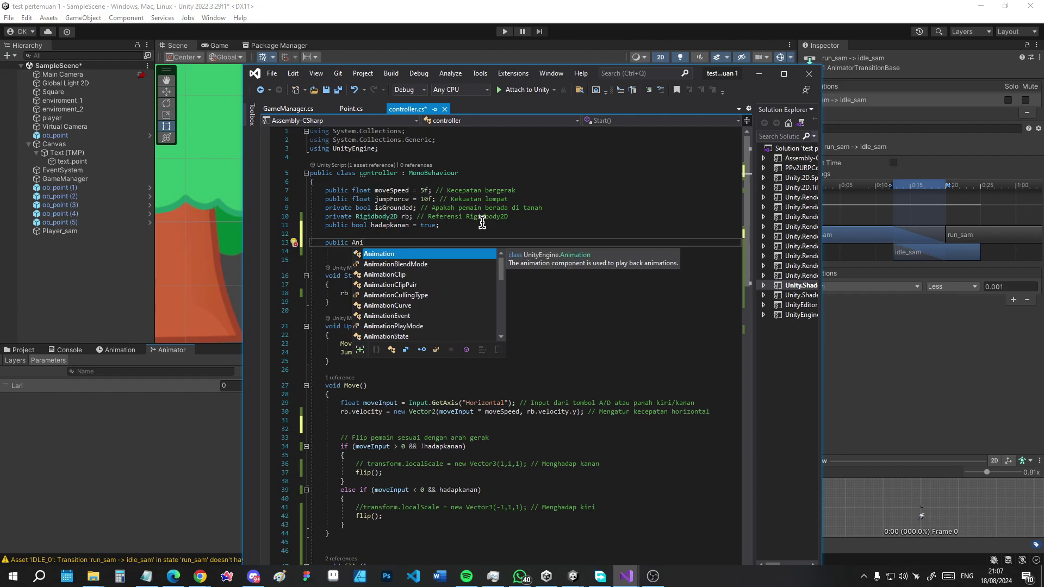
{"action": "type", "text": "mat"}
{"action": "type", "text": "or"}
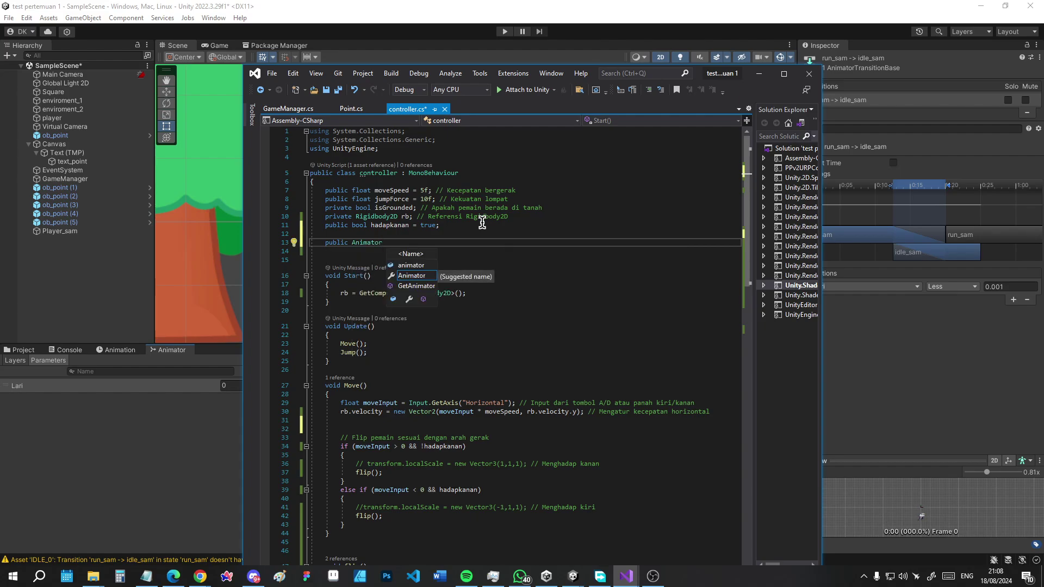
{"action": "key", "text": "Return"}
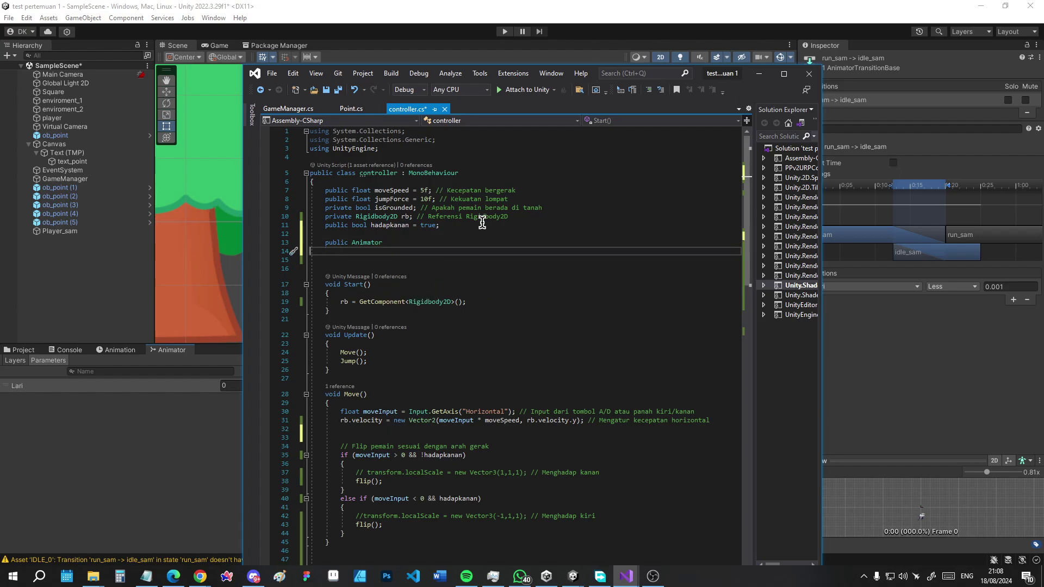
{"action": "key", "text": "BackSpace"}
{"action": "type", "text": "a"}
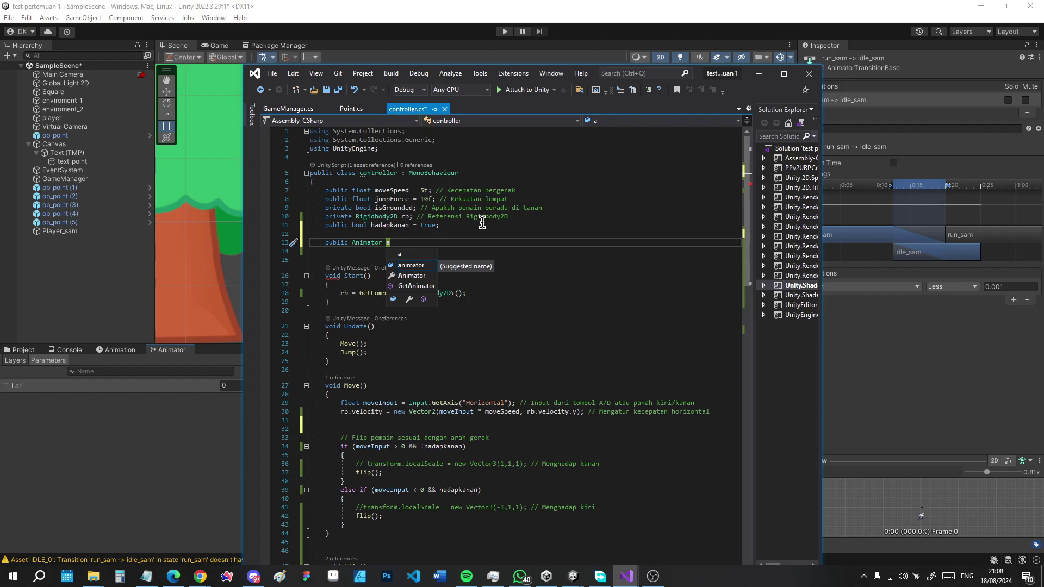
{"action": "key", "text": "Return"}
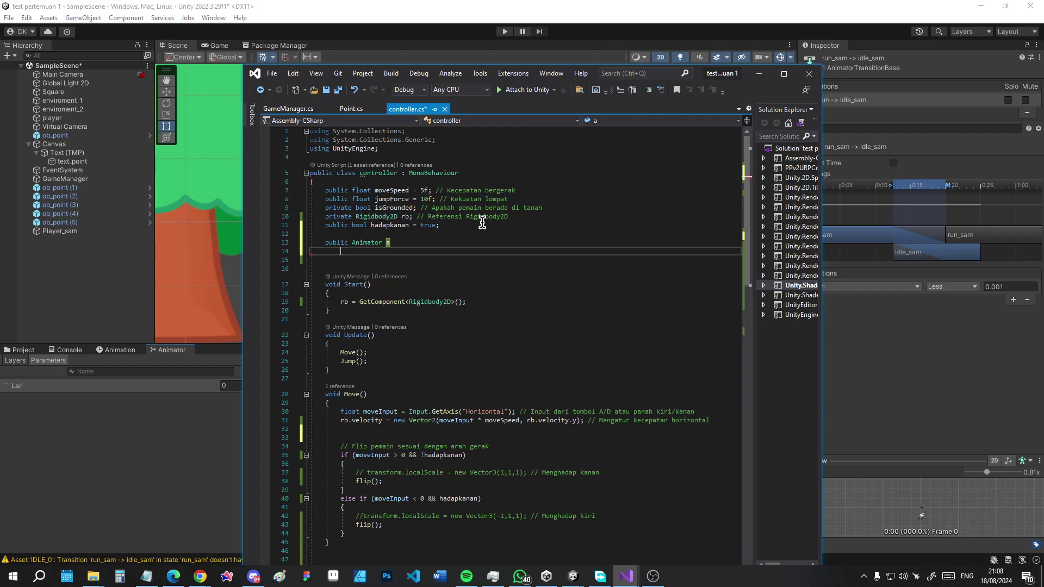
{"action": "key", "text": "BackSpace"}
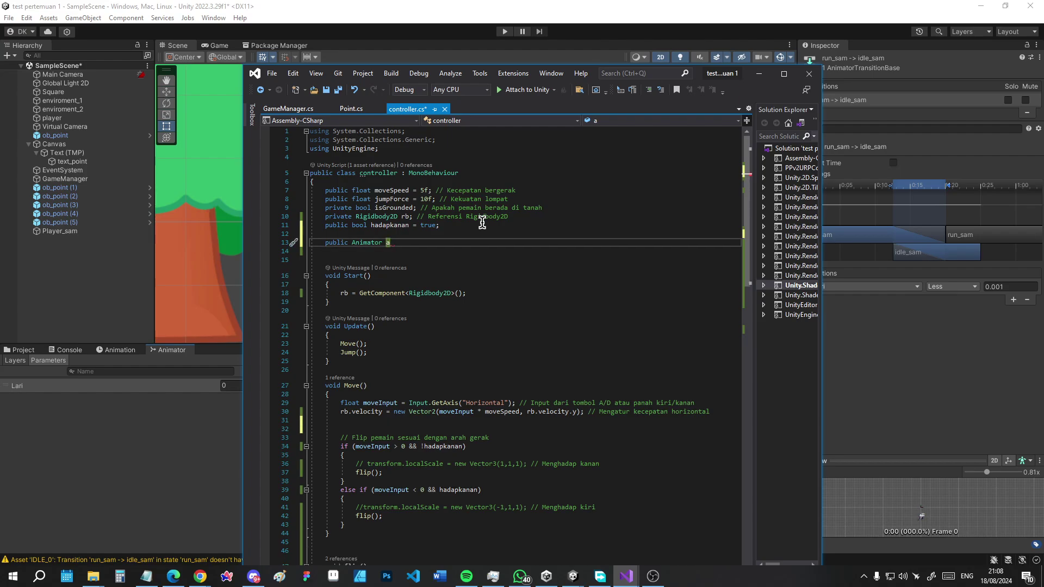
{"action": "type", "text": "nimator"}
{"action": "type", "text": ";"}
Step: Add 'animator = GetComponent<Animator>()' on a new line after the rb assignment in Start()
{"action": "left_click", "coordinate": [502, 272]}
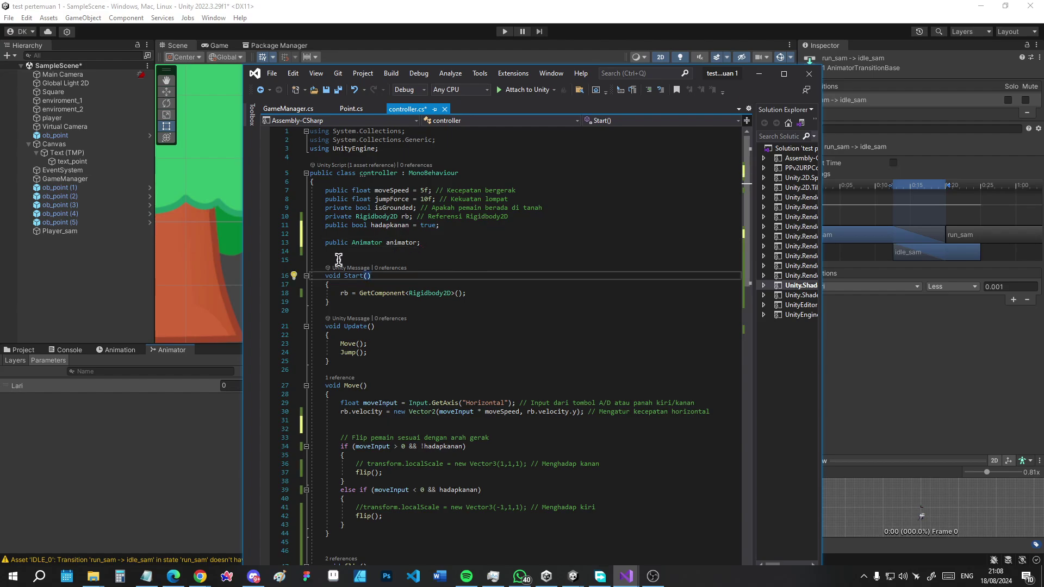
{"action": "left_click", "coordinate": [433, 243]}
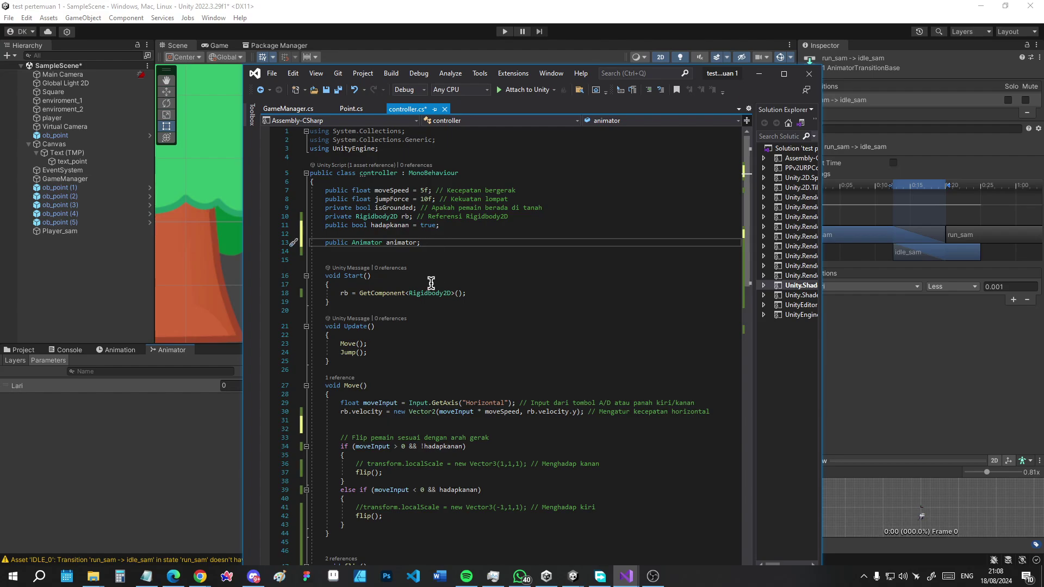
{"action": "left_click", "coordinate": [476, 293]}
{"action": "key", "text": "Return"}
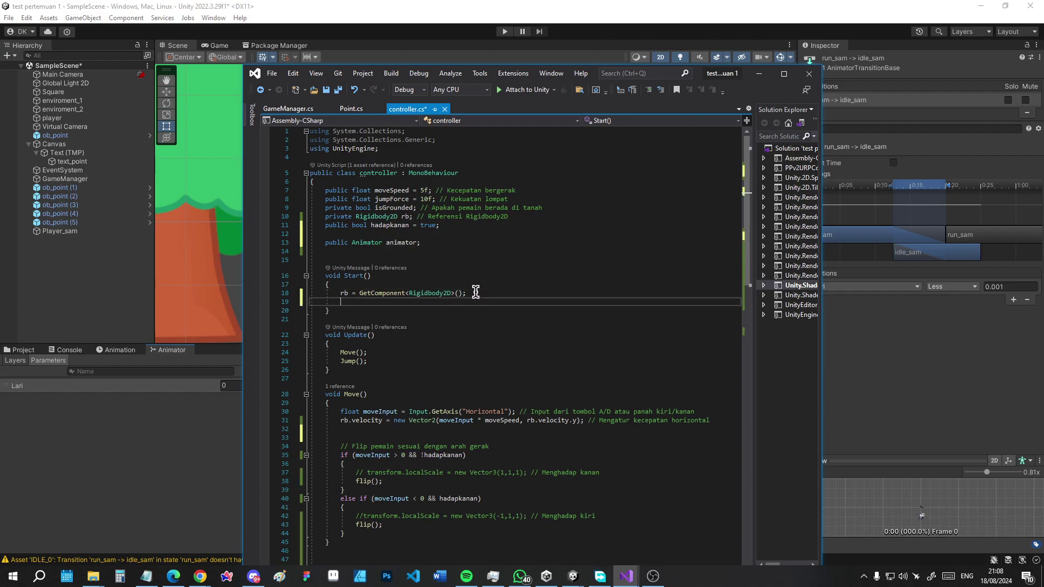
{"action": "type", "text": "a"}
{"action": "type", "text": "nim"}
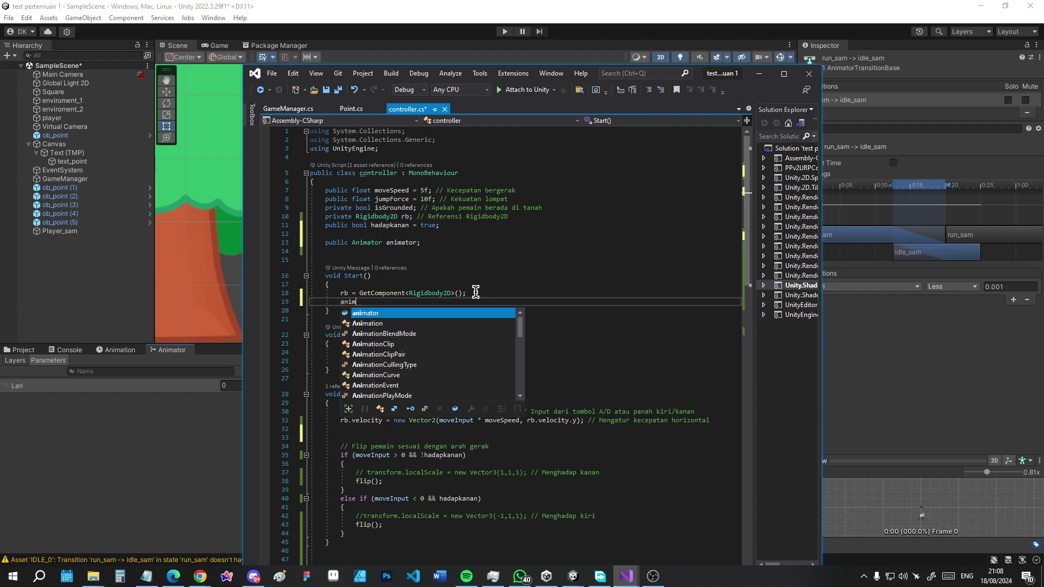
{"action": "type", "text": "ator =G"}
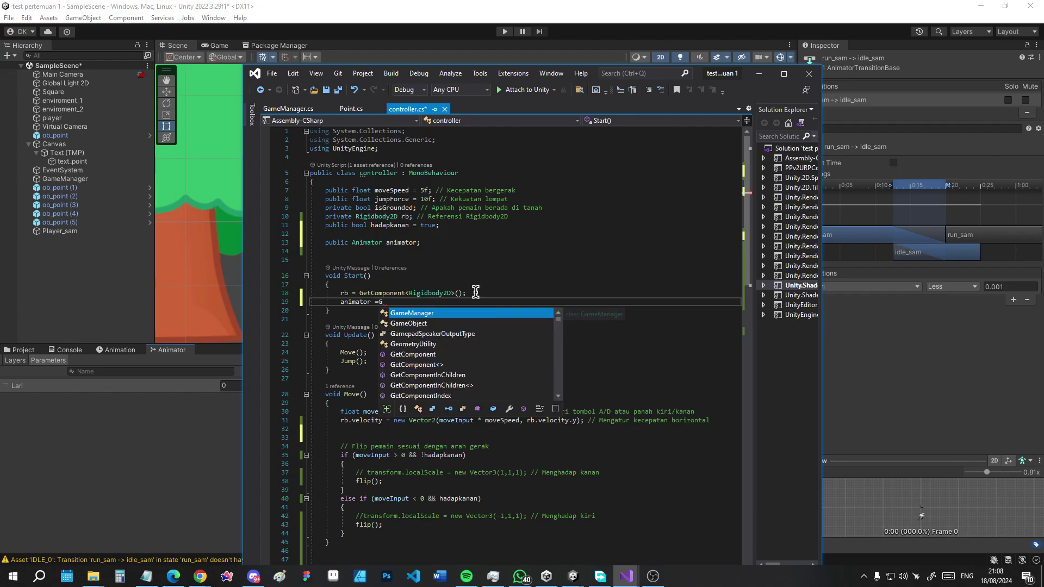
{"action": "type", "text": "e"}
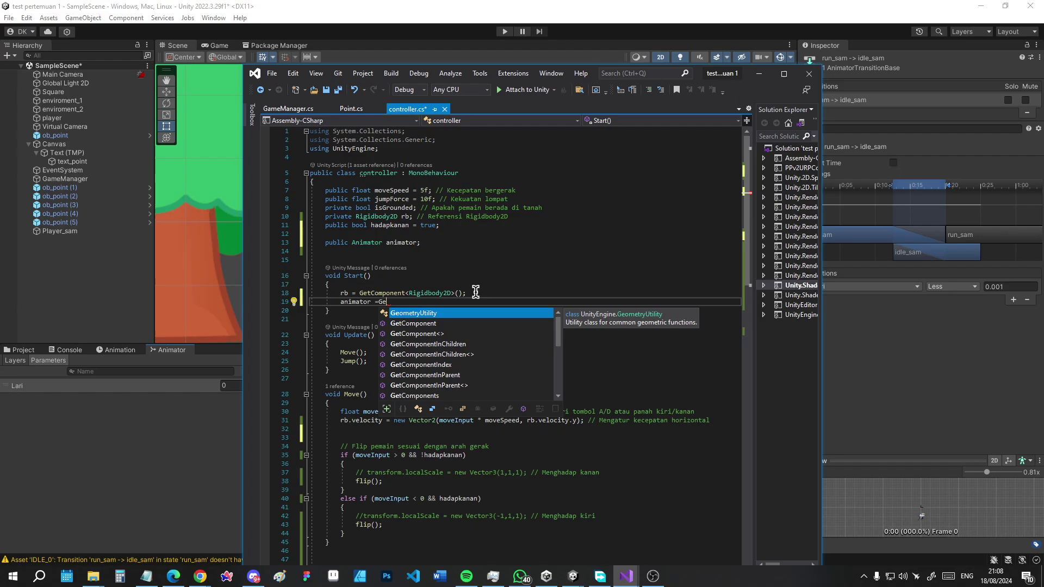
{"action": "key", "text": "Down"}
{"action": "key", "text": "Tab"}
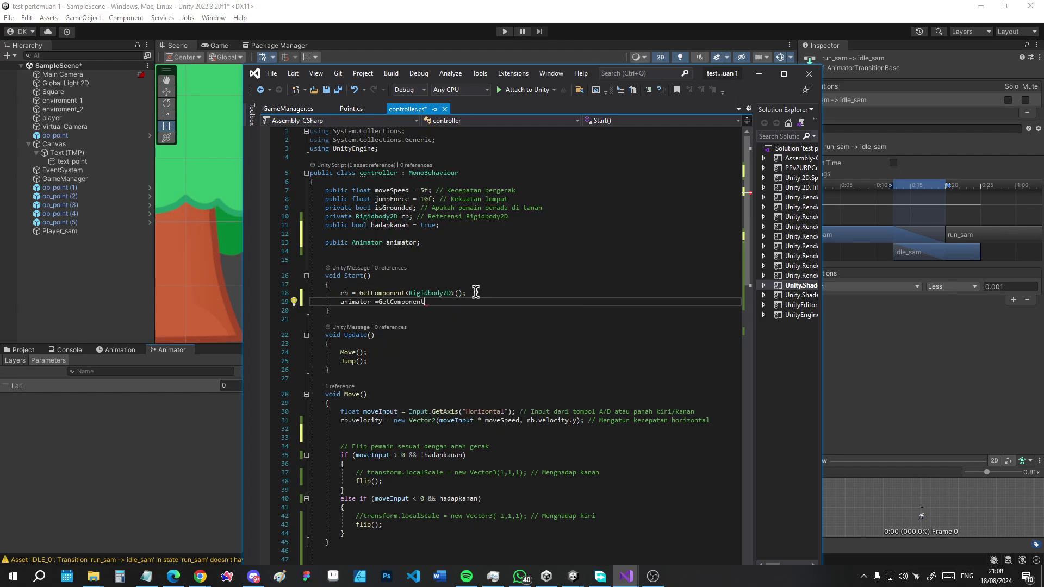
{"action": "type", "text": "<>"}
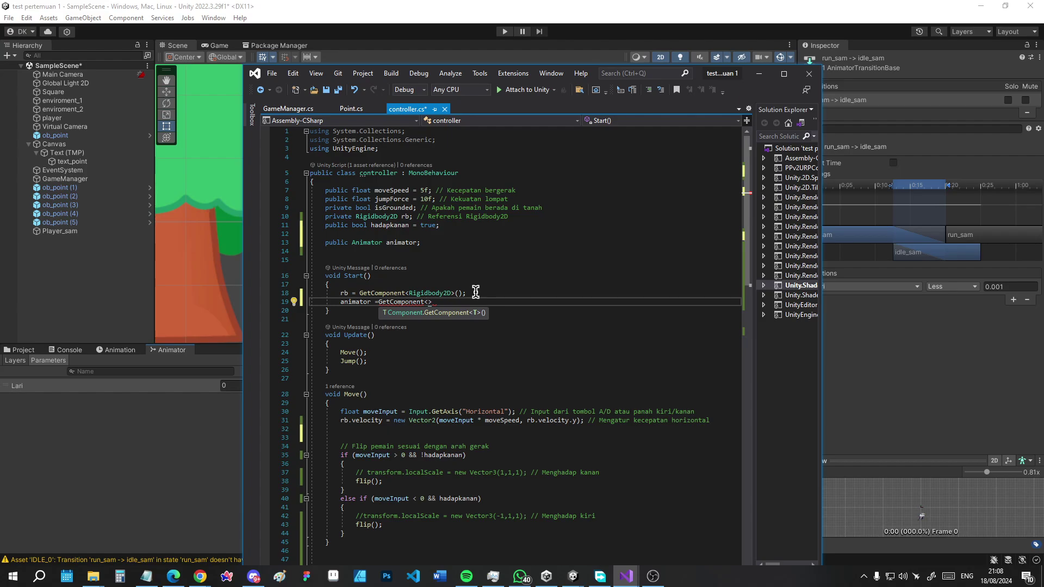
{"action": "type", "text": "Ani"}
{"action": "key", "text": "Tab"}
{"action": "type", "text": "()"}
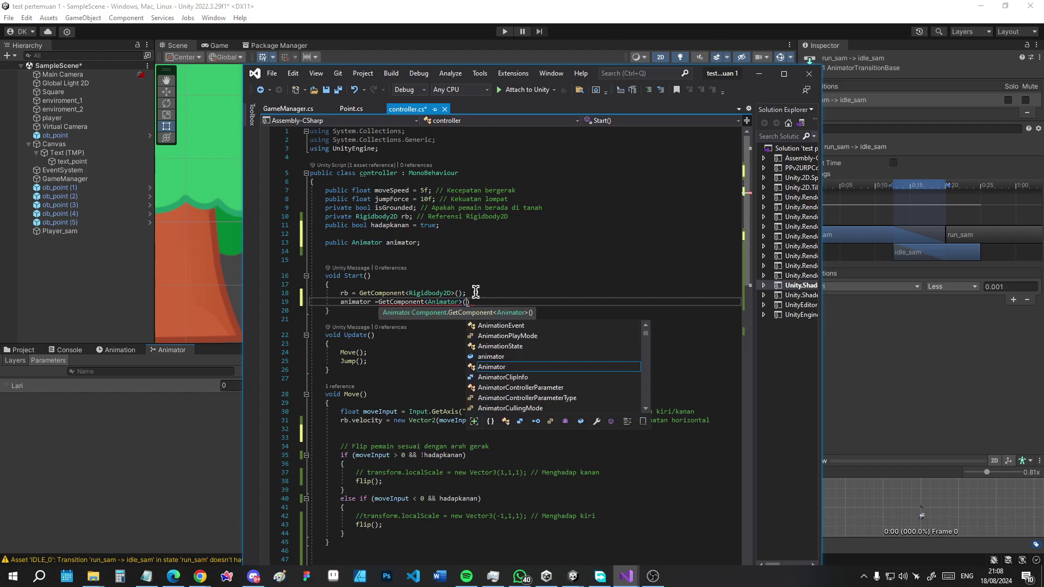
{"action": "type", "text": ";"}
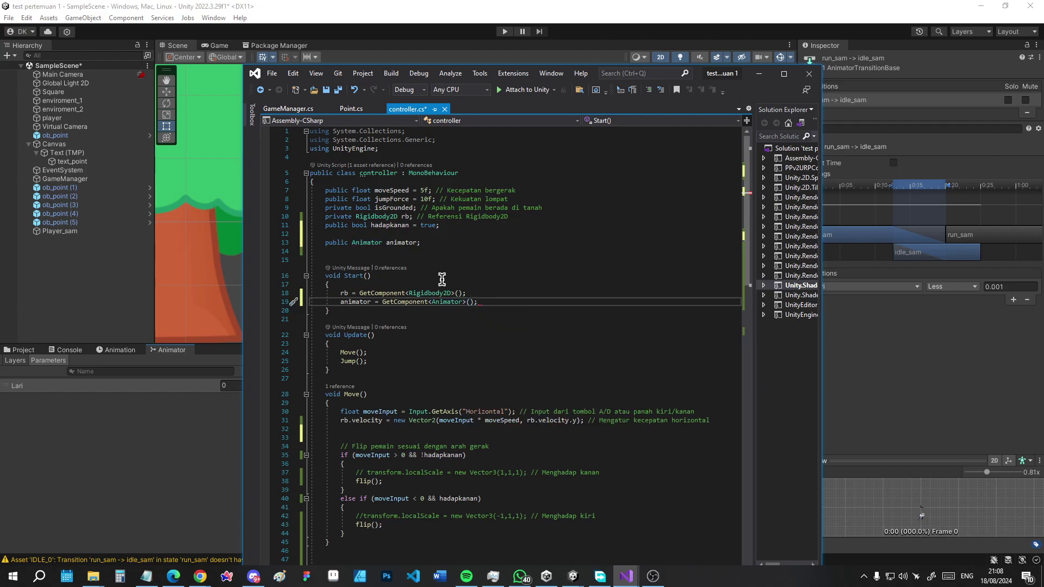
Step: Add 'animator.SetFloat("Lari", moveInput);' below the velocity line in Move()
{"action": "left_click", "coordinate": [517, 309]}
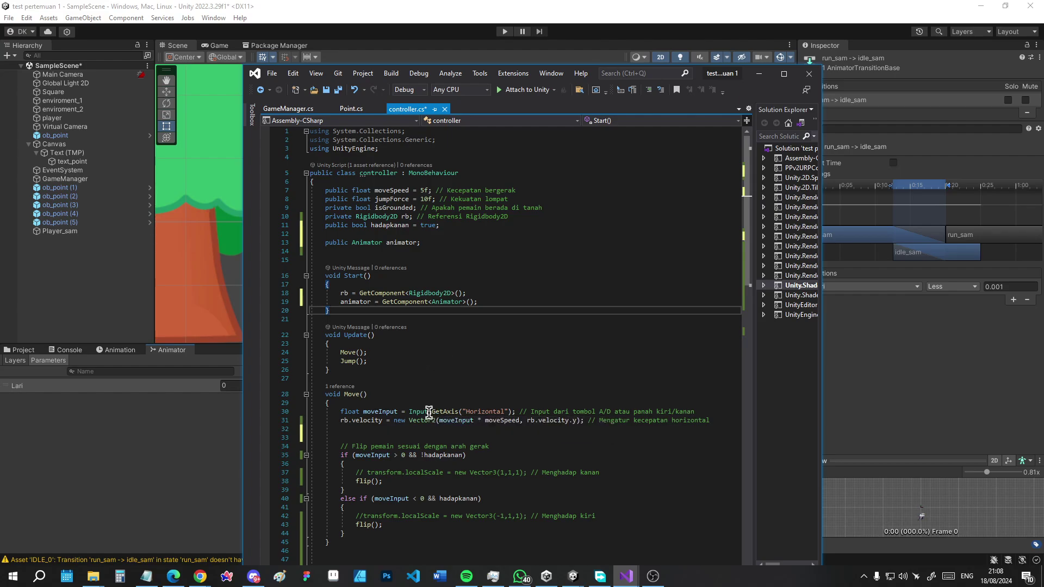
{"action": "left_click", "coordinate": [422, 429]}
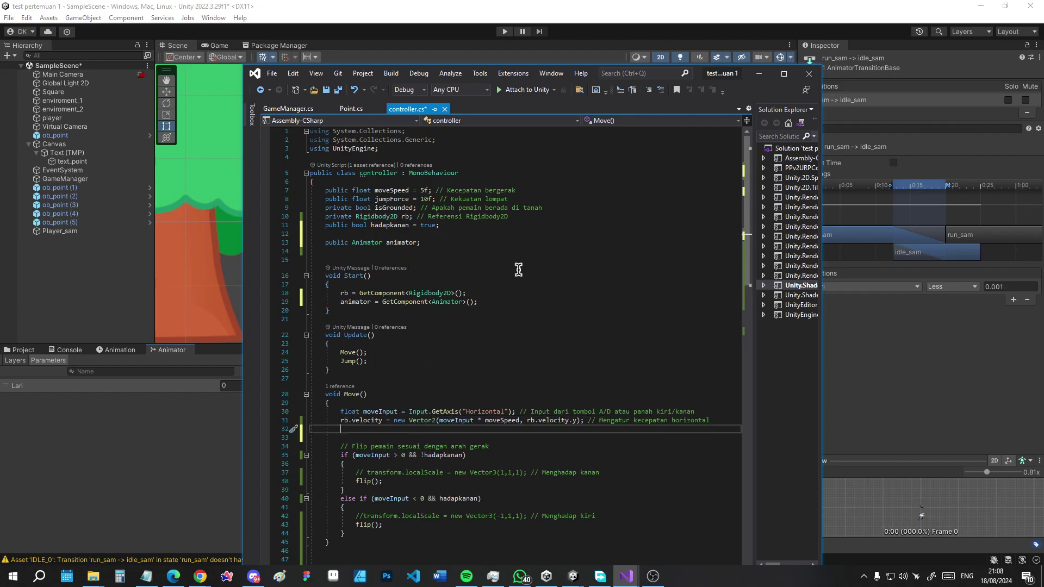
{"action": "scroll", "coordinate": [747, 244], "scroll_direction": "down", "scroll_amount": 1}
{"action": "scroll", "coordinate": [747, 239], "scroll_direction": "down", "scroll_amount": 2}
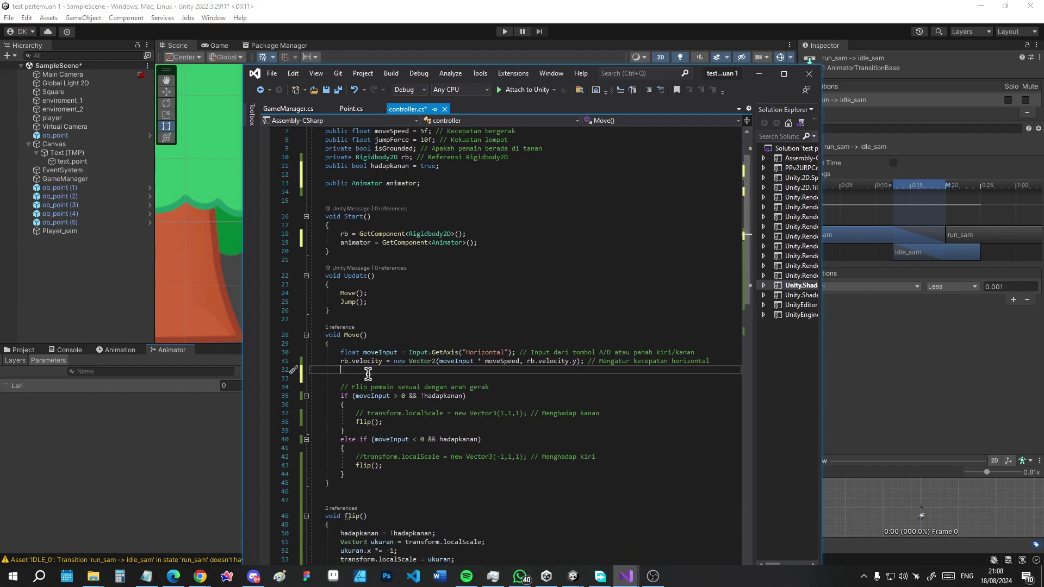
{"action": "key", "text": "Return"}
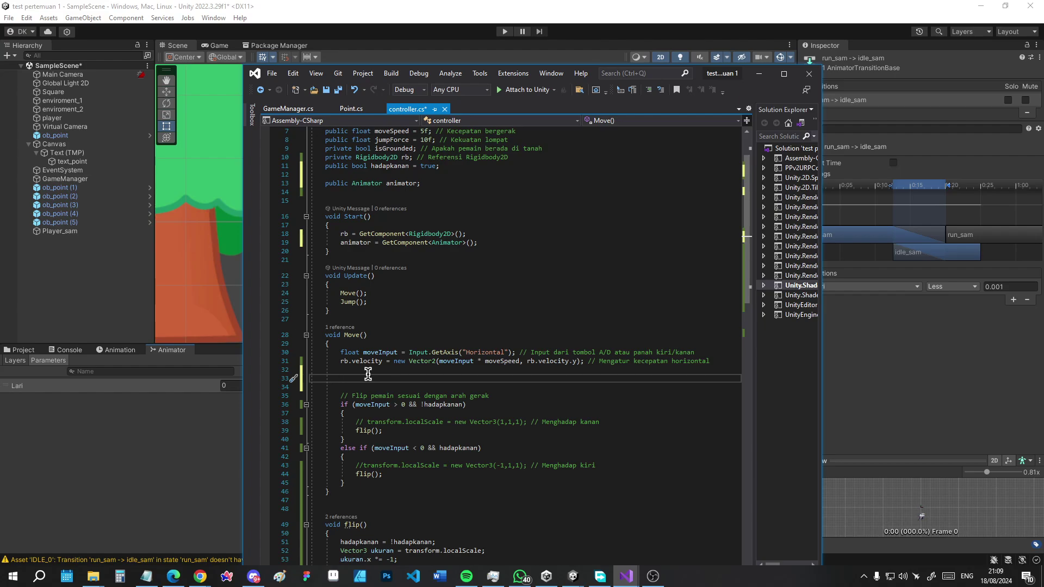
{"action": "type", "text": "animator"}
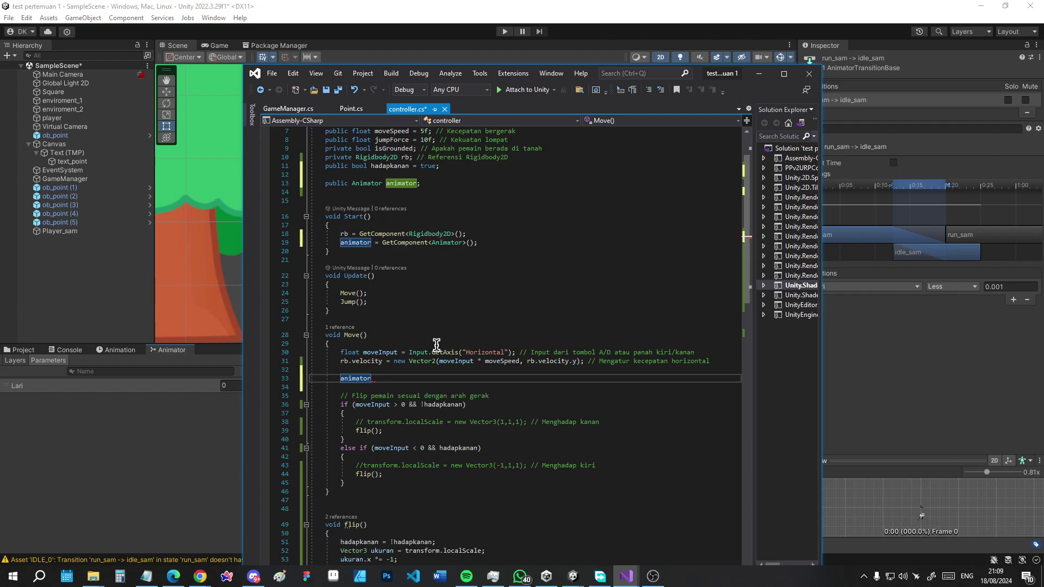
{"action": "type", "text": ".s"}
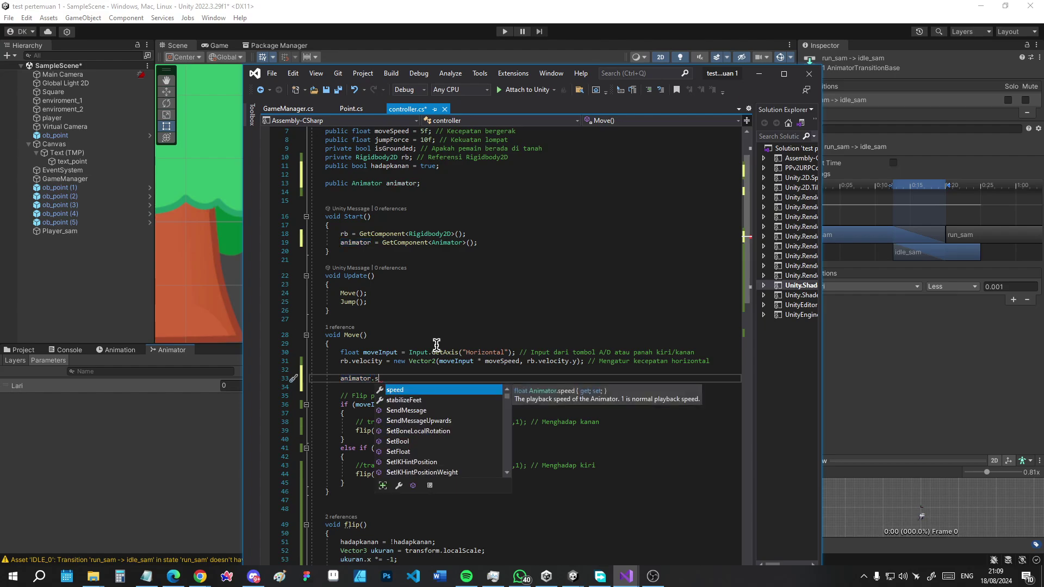
{"action": "key", "text": "Down"}
{"action": "key", "text": "Down"}
{"action": "key", "text": "Down"}
{"action": "key", "text": "Down"}
{"action": "key", "text": "Down"}
{"action": "key", "text": "Down"}
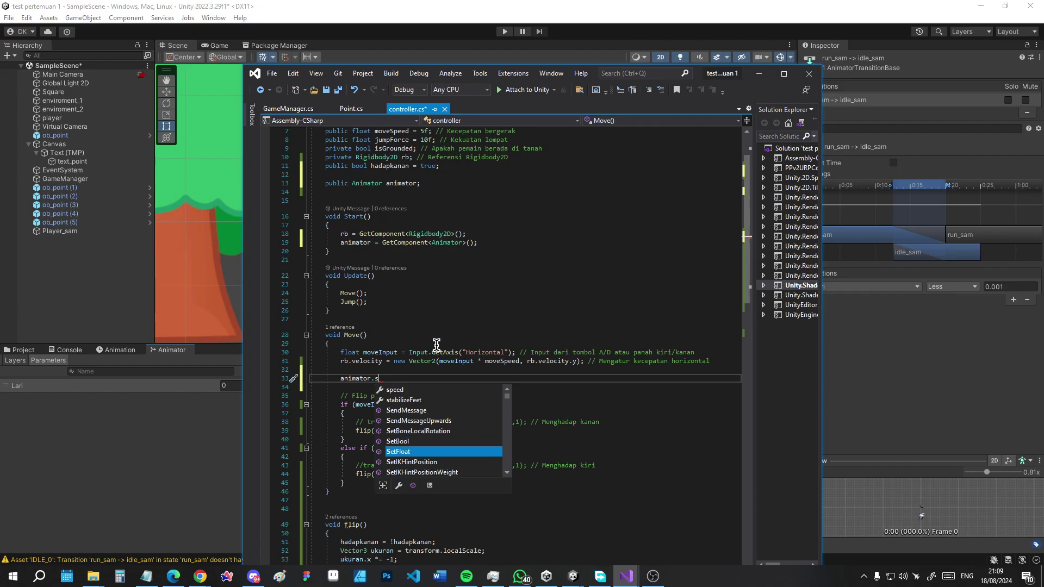
{"action": "key", "text": "Tab"}
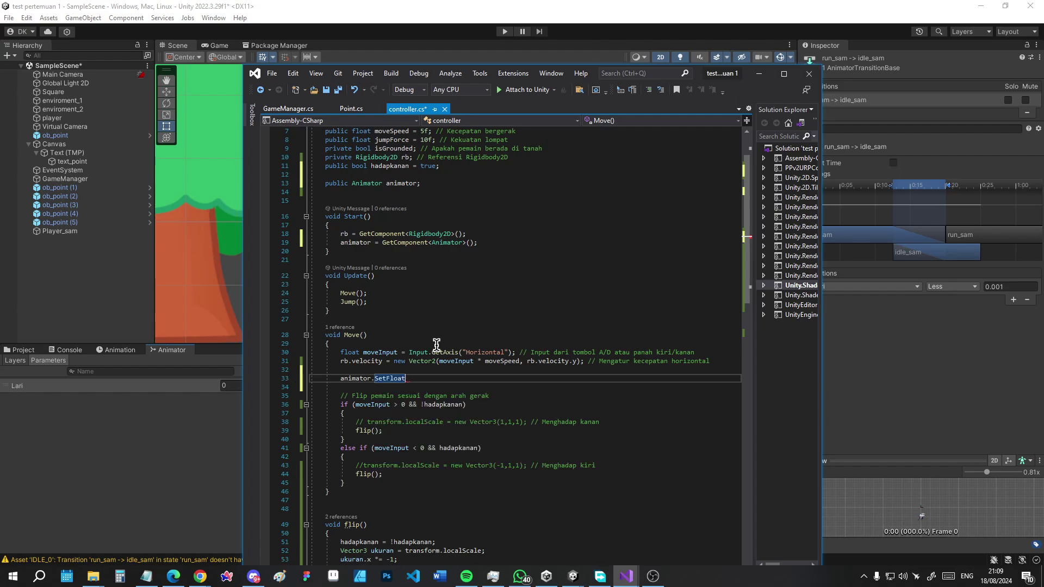
{"action": "type", "text": "("}
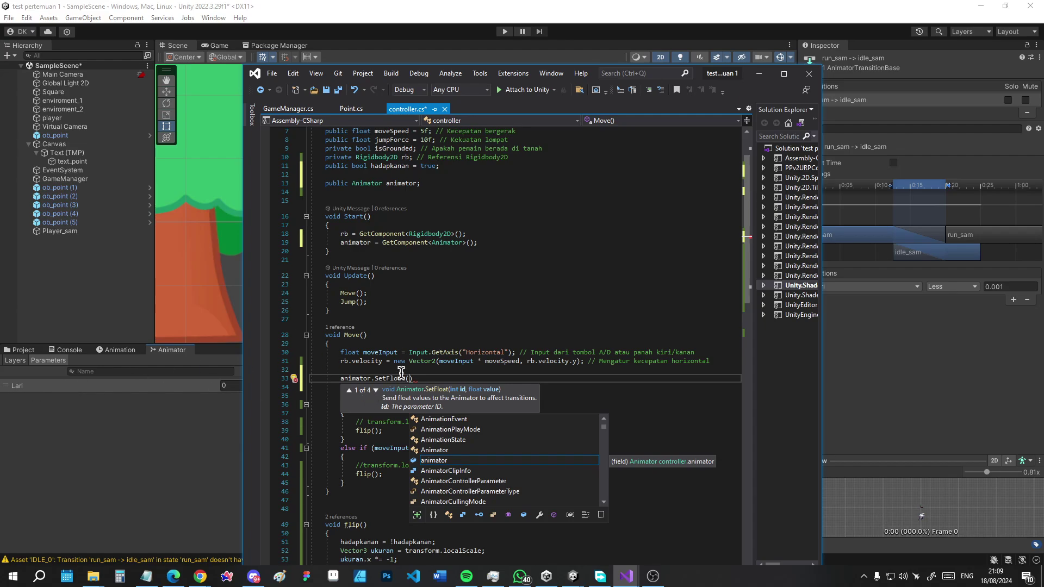
{"action": "type", "text": "\""}
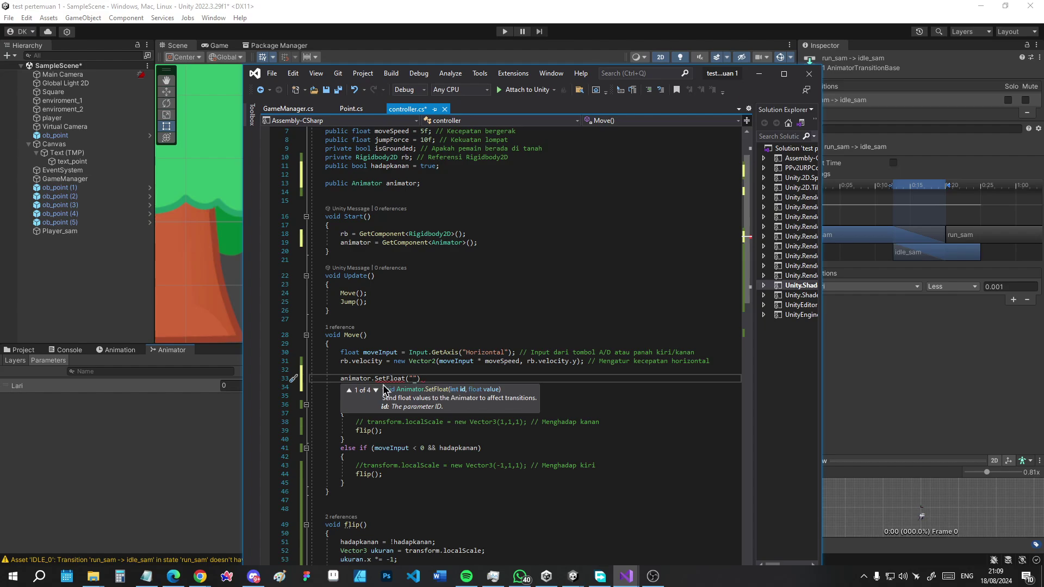
{"action": "type", "text": "Lari"}
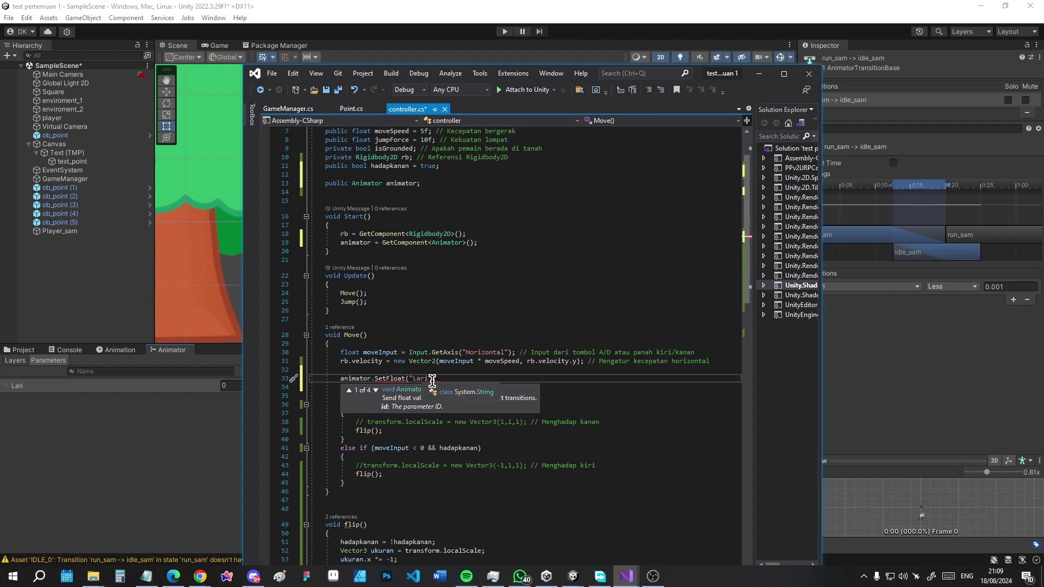
{"action": "left_click", "coordinate": [445, 380]}
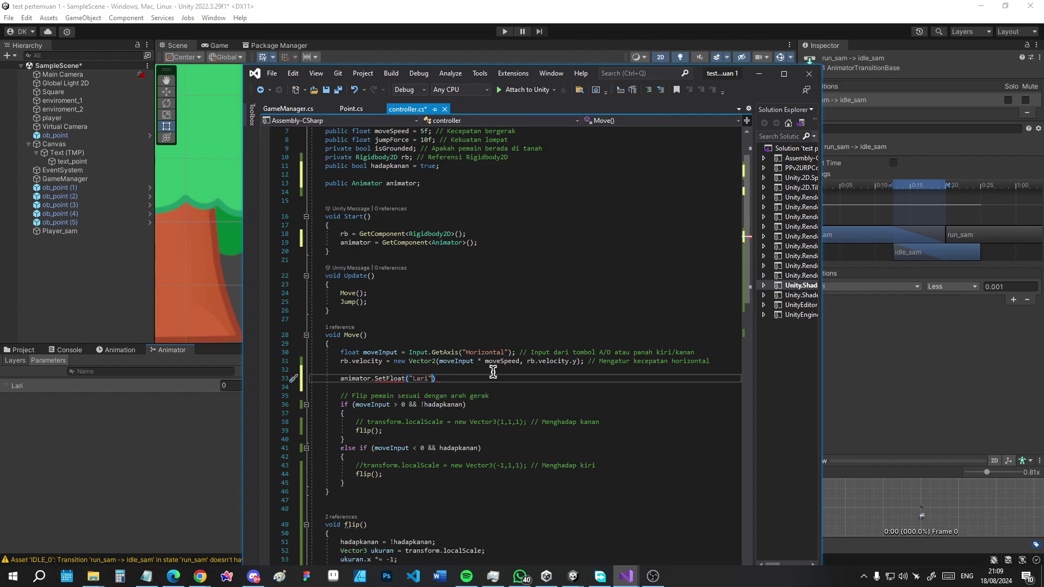
{"action": "type", "text": ","}
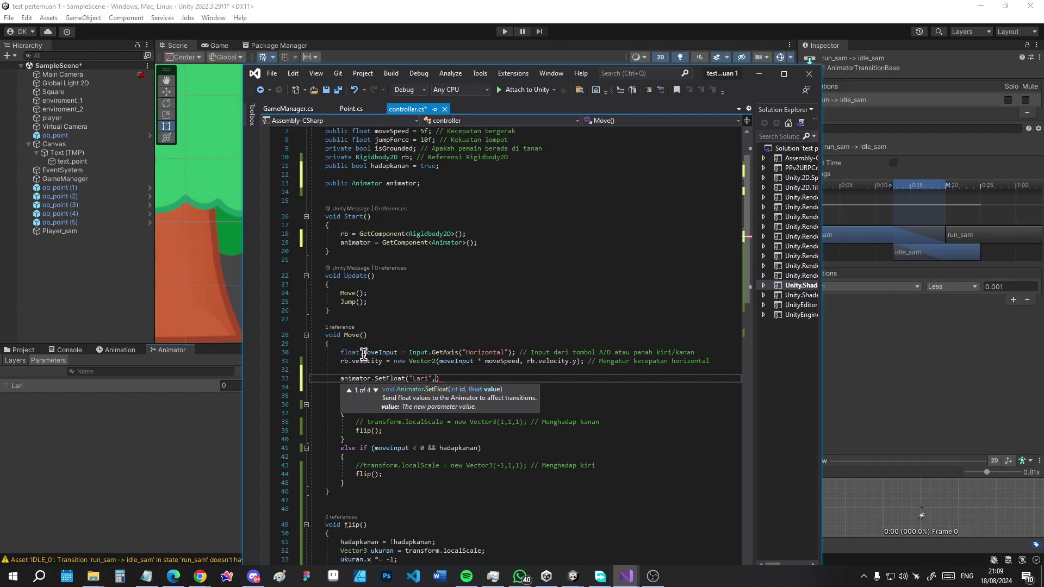
{"action": "type", "text": "mo"}
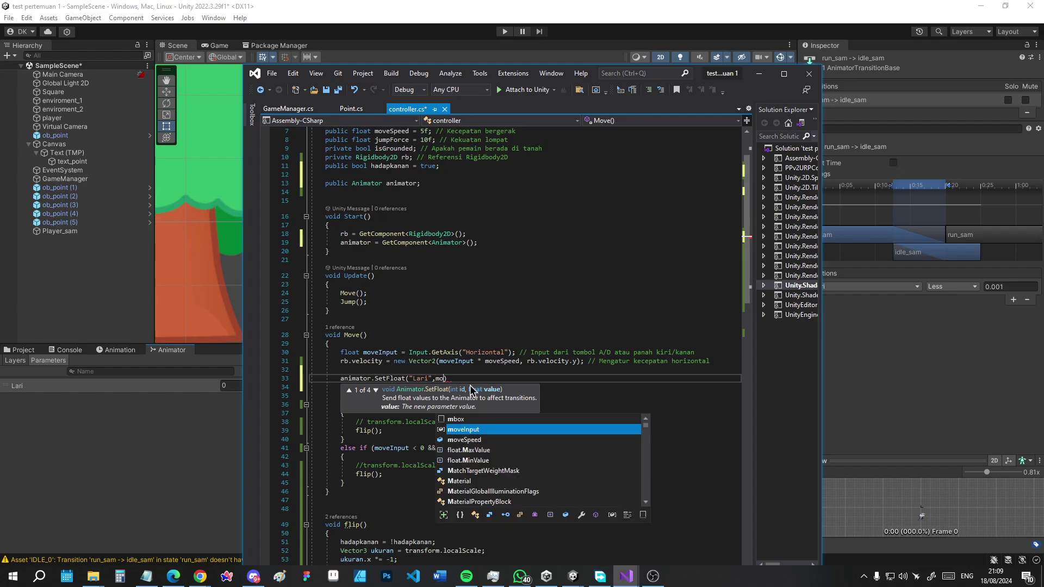
{"action": "key", "text": "Tab"}
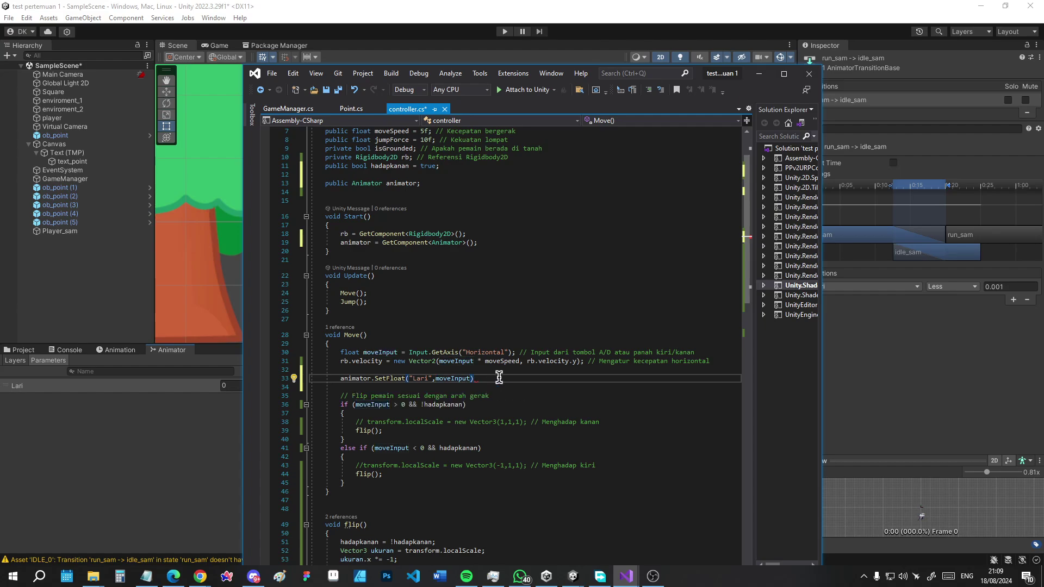
{"action": "type", "text": ";"}
{"action": "key", "text": "Down"}
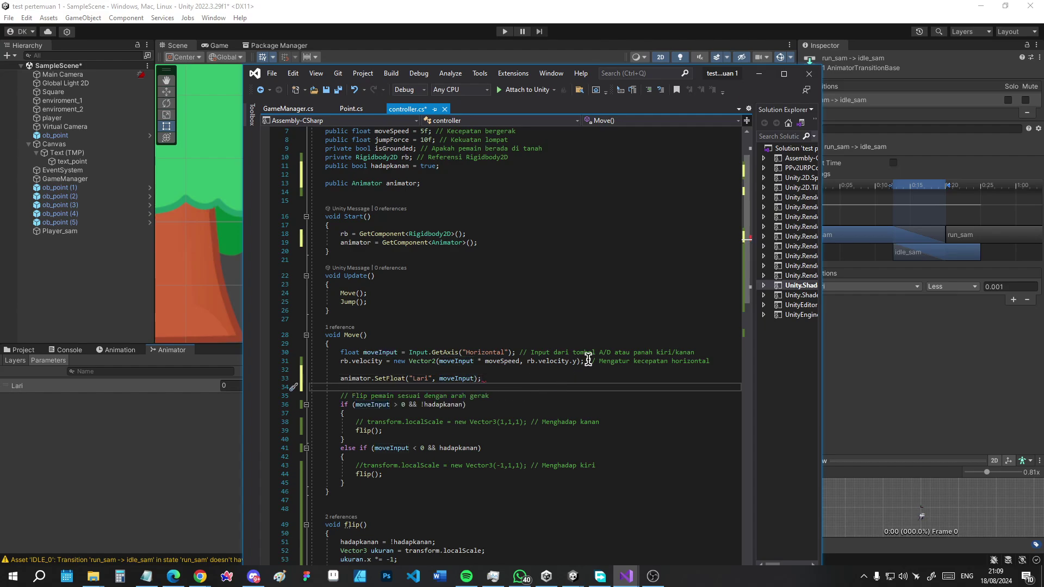
Step: Review the code and save controller.cs
{"action": "scroll", "coordinate": [747, 265], "scroll_direction": "down", "scroll_amount": 2}
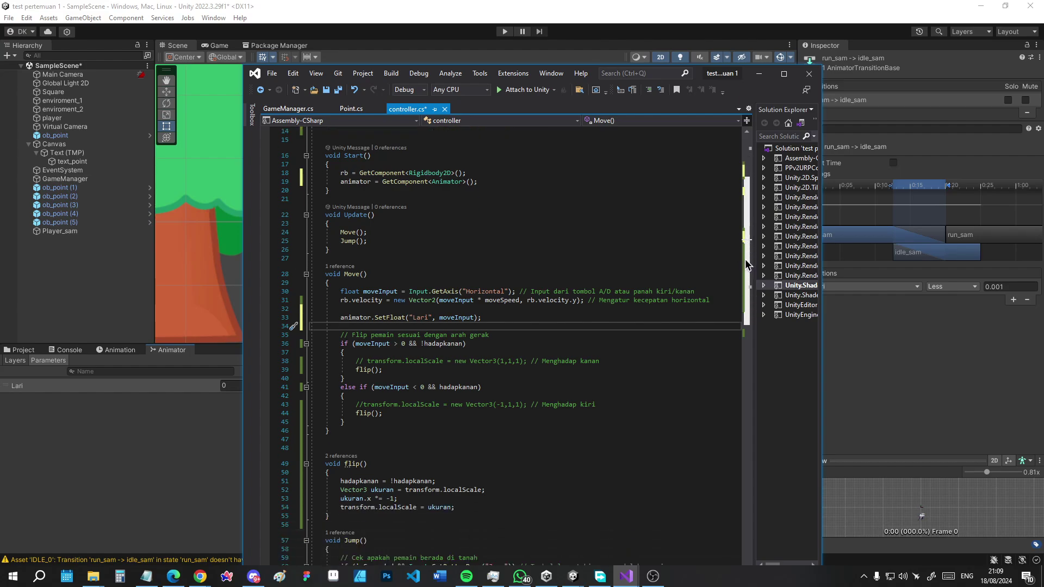
{"action": "scroll", "coordinate": [748, 272], "scroll_direction": "down", "scroll_amount": 3}
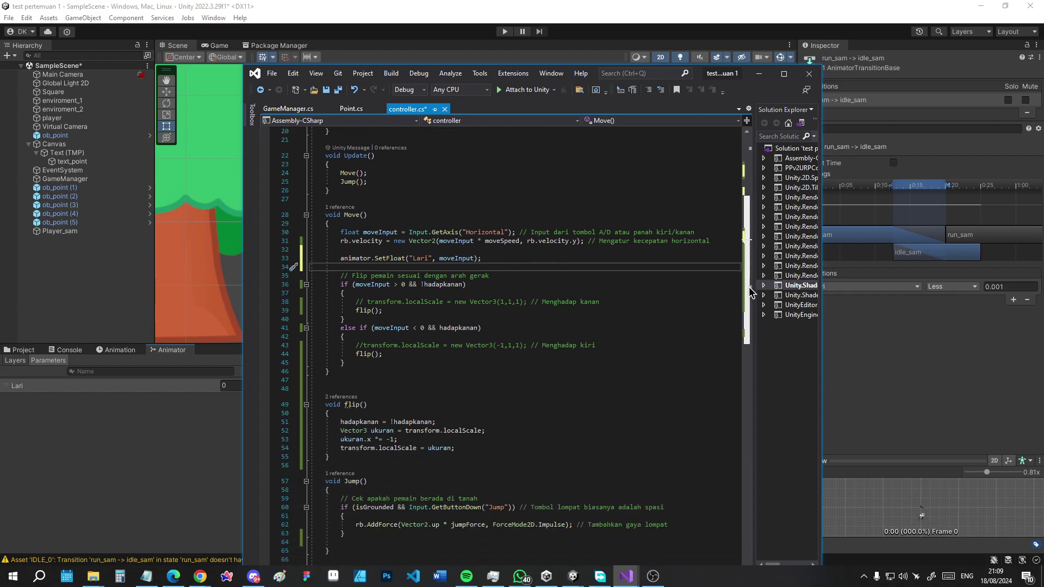
{"action": "scroll", "coordinate": [753, 293], "scroll_direction": "up", "scroll_amount": 1}
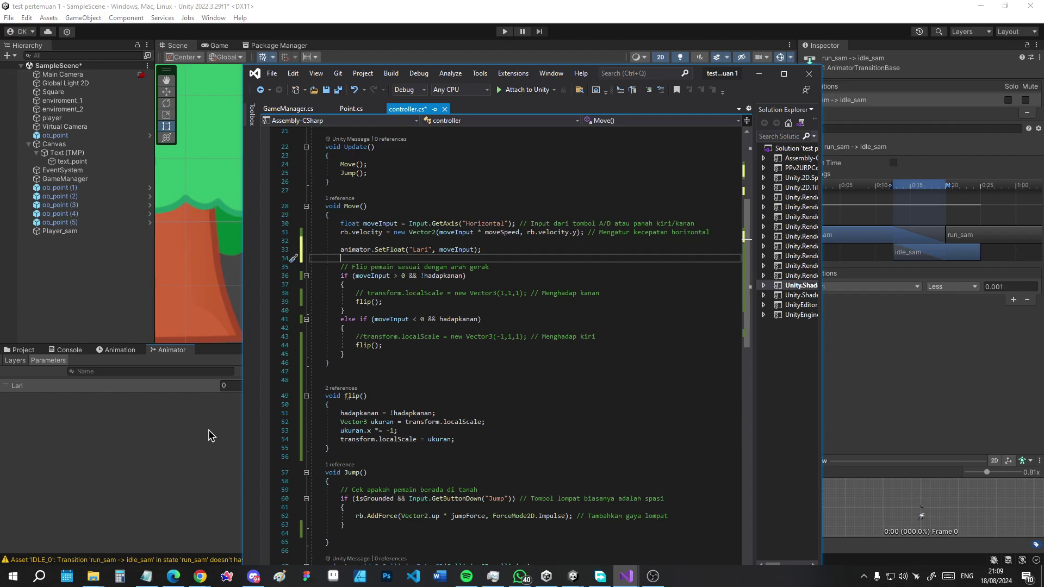
{"action": "key", "text": "ctrl+s"}
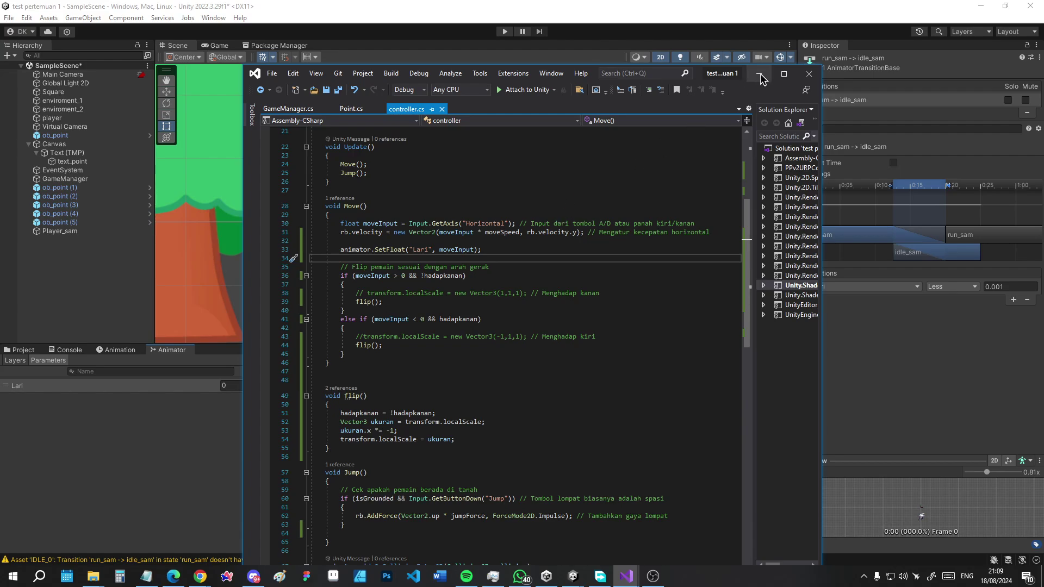
Step: Return to Unity, start Play mode and make the player jump
{"action": "left_click", "coordinate": [760, 74]}
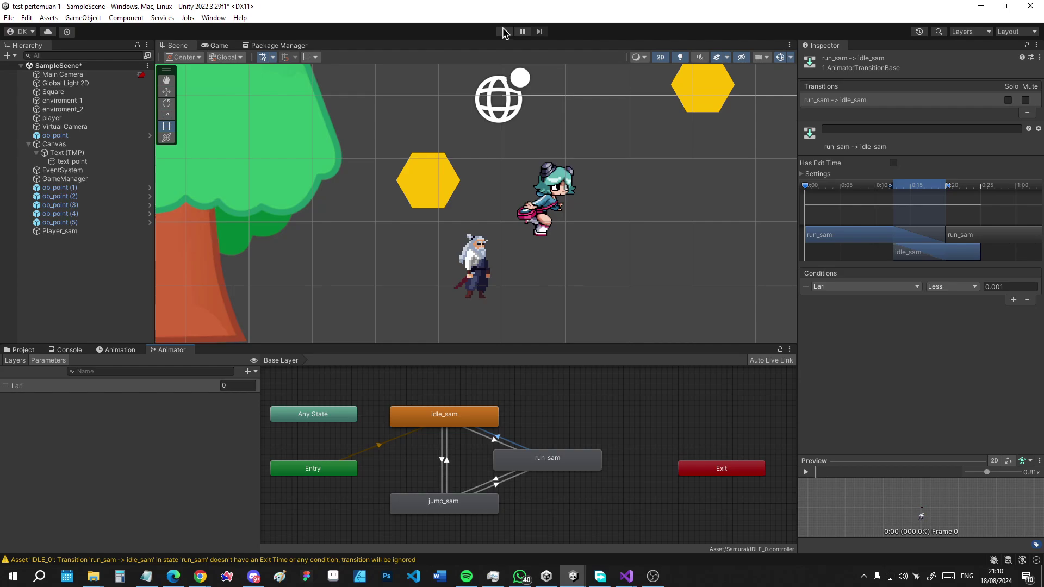
{"action": "left_click", "coordinate": [503, 31]}
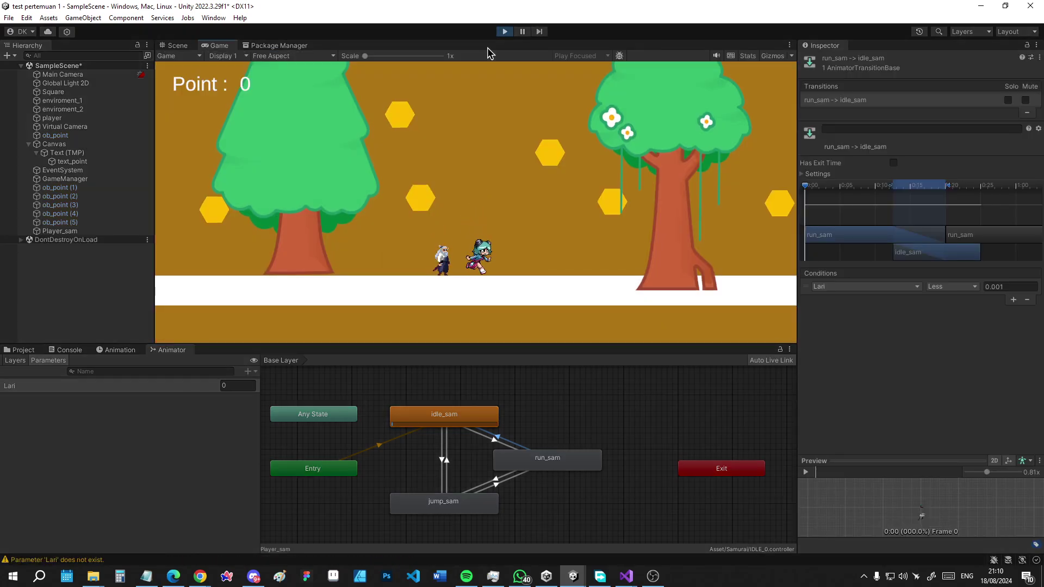
{"action": "key", "text": "space"}
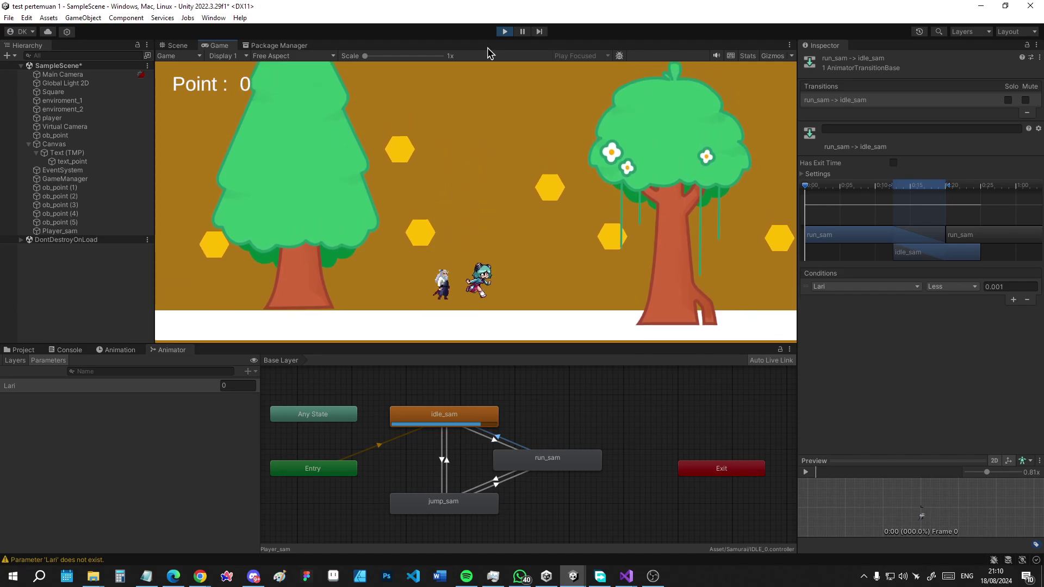
Step: Run the player left and right, watching Lari go negative leftward, then stop Play mode
{"action": "key", "text": "Left"}
{"action": "key", "text": "Right"}
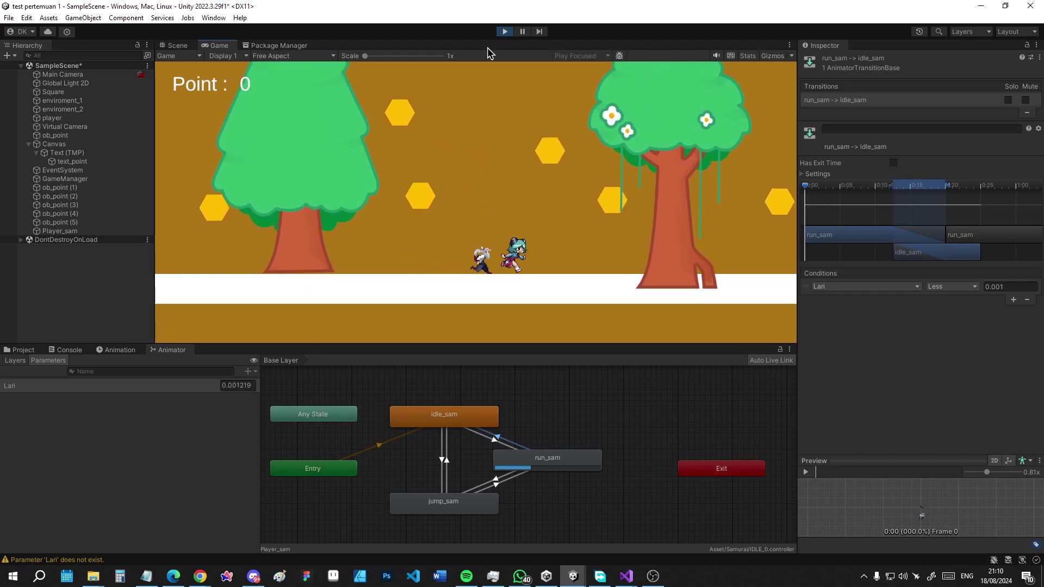
{"action": "key", "text": "Left"}
{"action": "key", "text": "Right"}
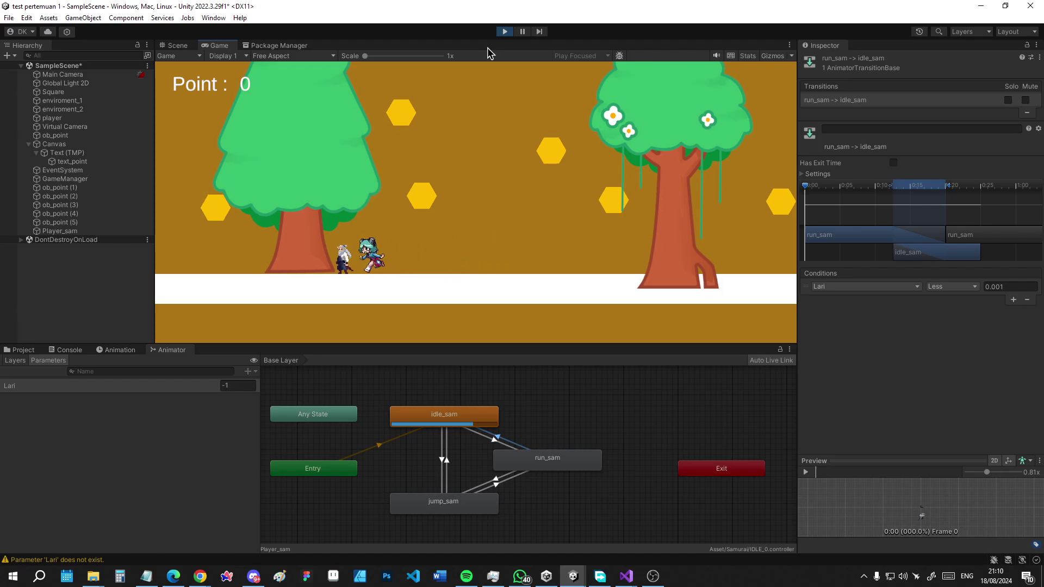
{"action": "key", "text": "Left"}
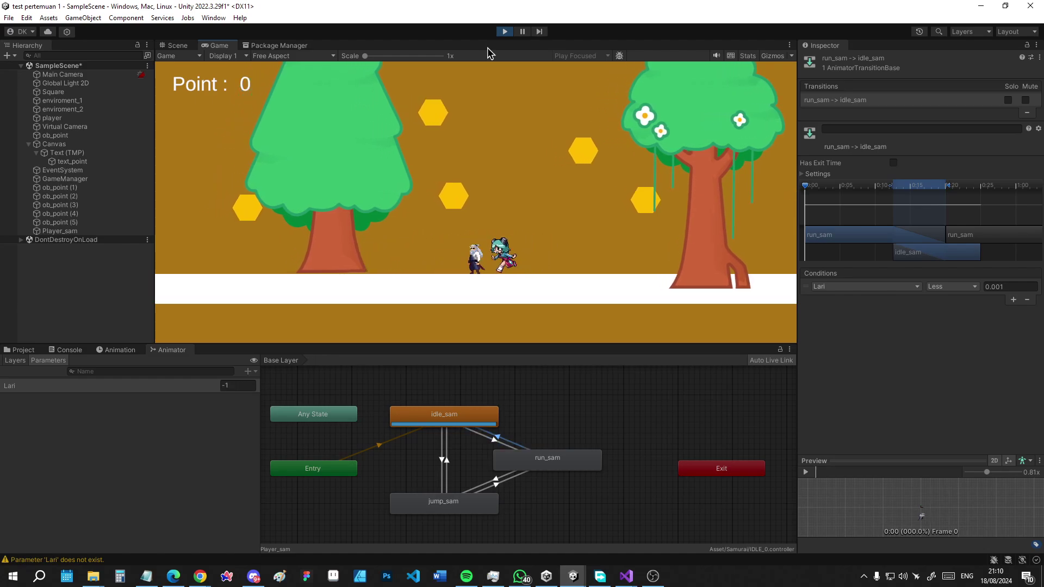
{"action": "key", "text": "Right"}
{"action": "key", "text": "Left"}
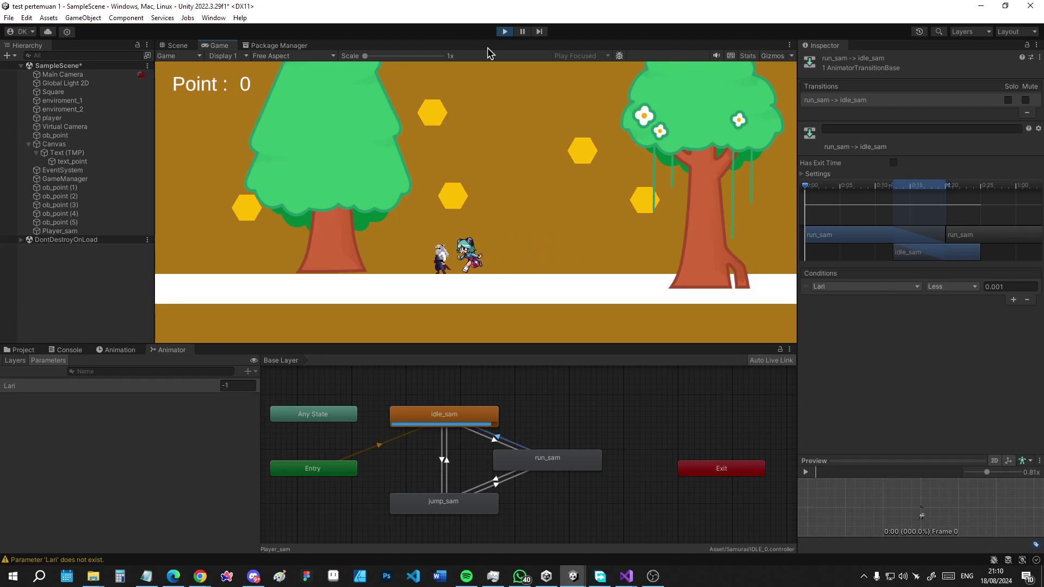
{"action": "key", "text": "Right"}
{"action": "key", "text": "Left"}
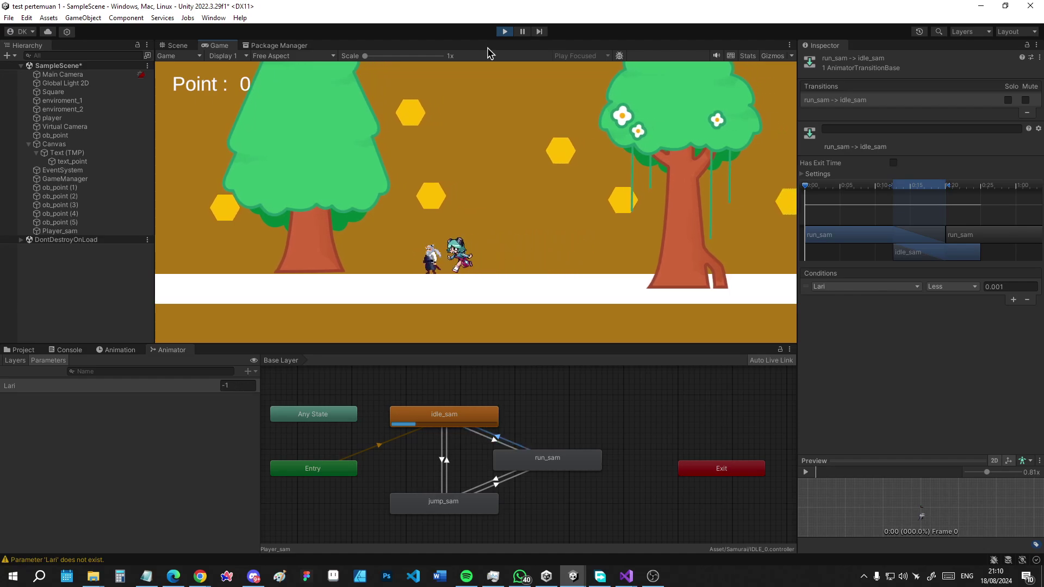
{"action": "key", "text": "Right"}
{"action": "key", "text": "Left"}
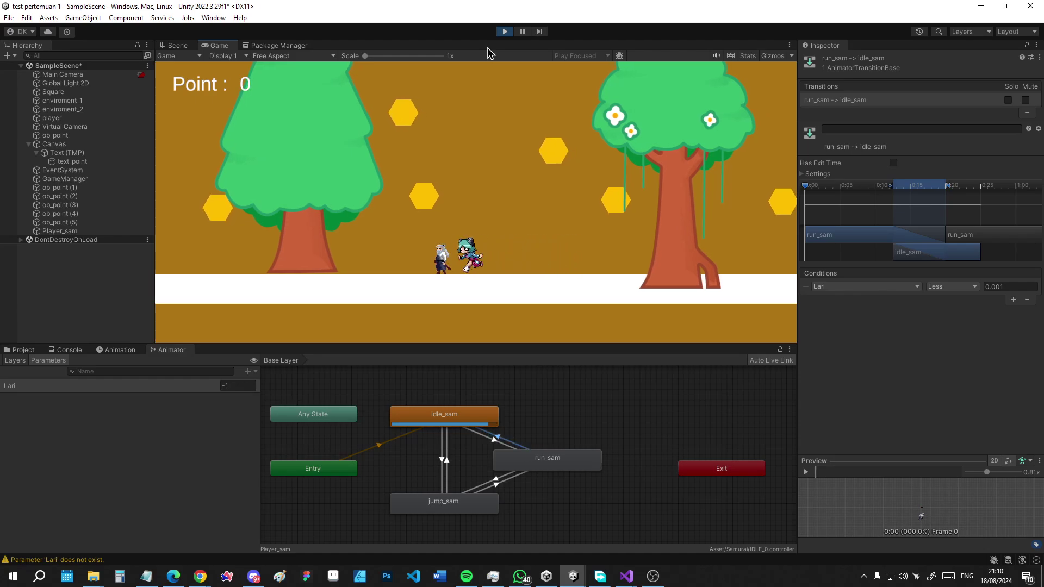
{"action": "key", "text": "Right"}
{"action": "key", "text": "Left"}
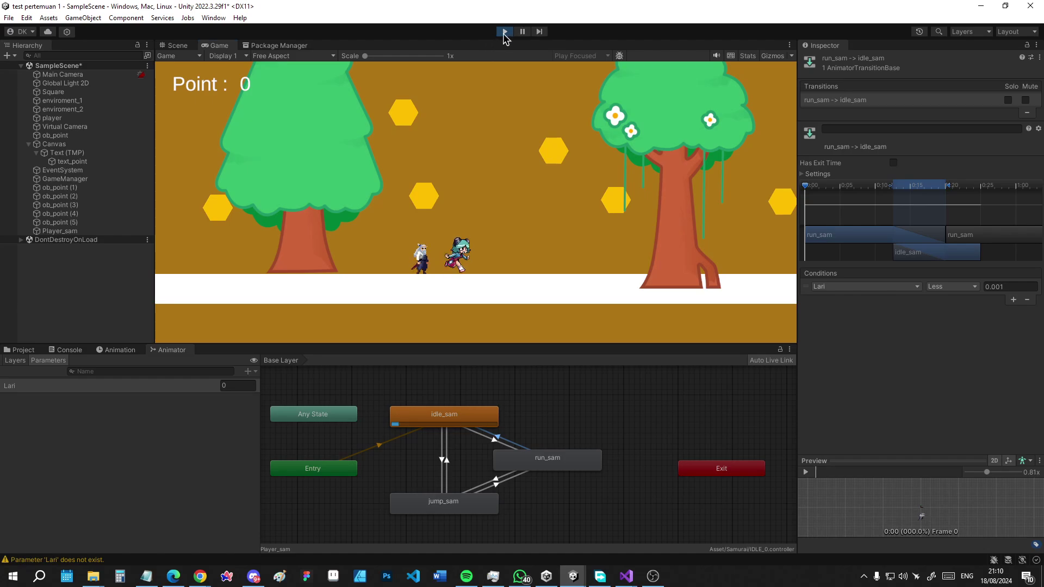
{"action": "left_click", "coordinate": [505, 31]}
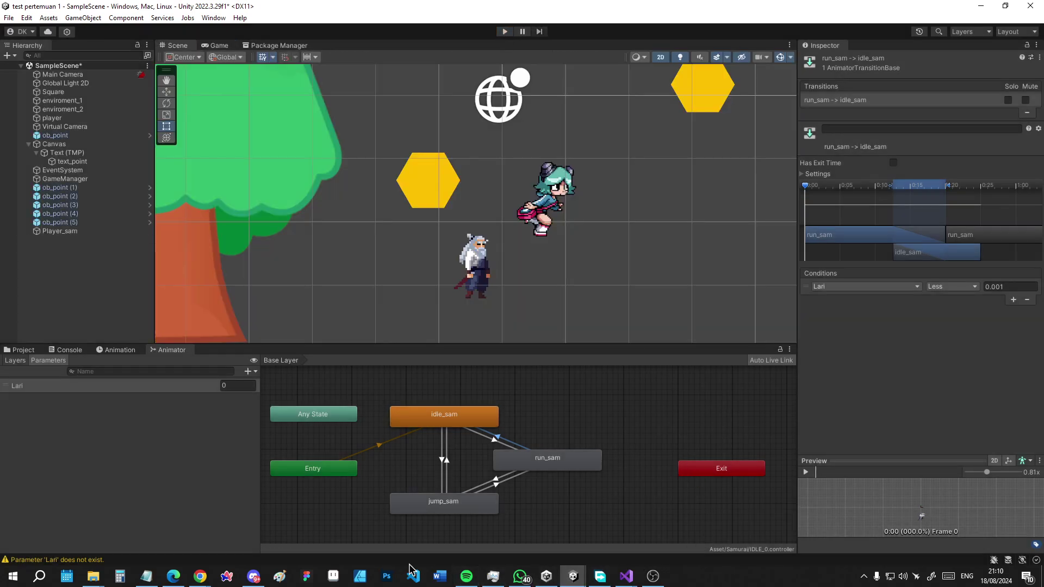
Step: Bring controller.cs in Visual Studio forward and place the caret in the Move method
{"action": "mouse_move", "coordinate": [627, 577]}
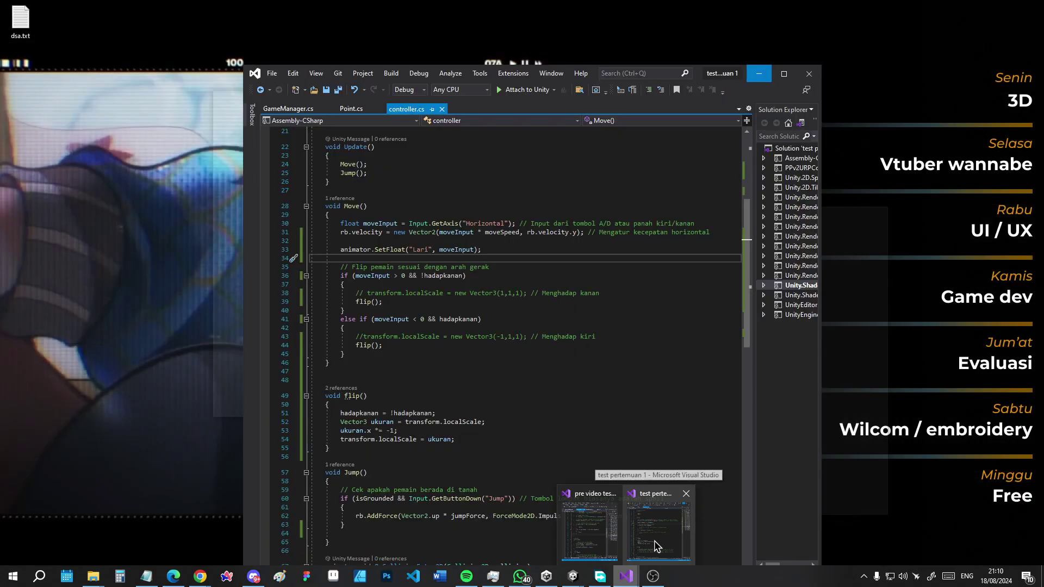
{"action": "left_click", "coordinate": [654, 540]}
{"action": "left_click", "coordinate": [667, 351]}
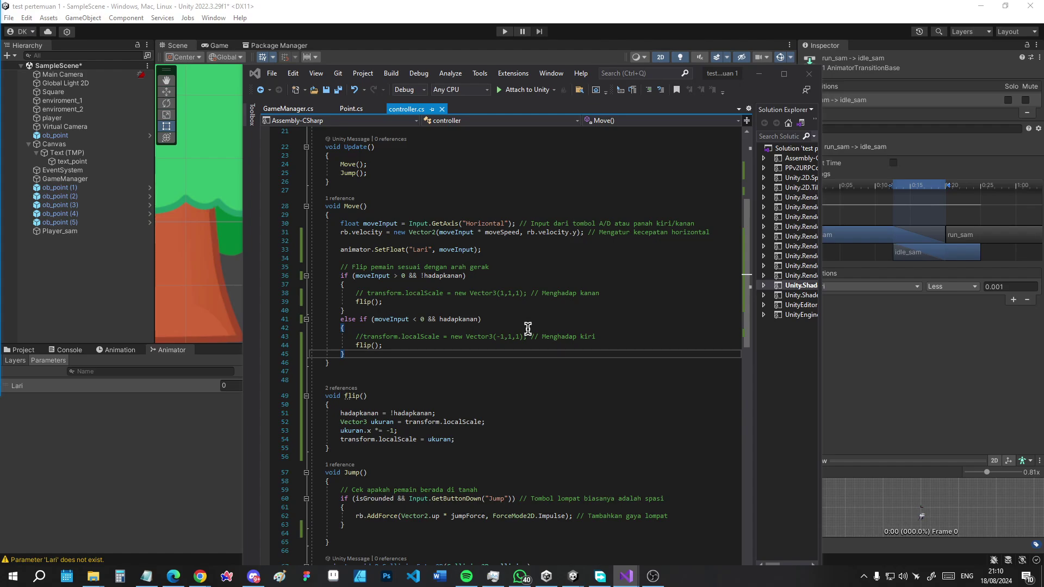
{"action": "left_click", "coordinate": [529, 423]}
{"action": "left_click", "coordinate": [506, 440]}
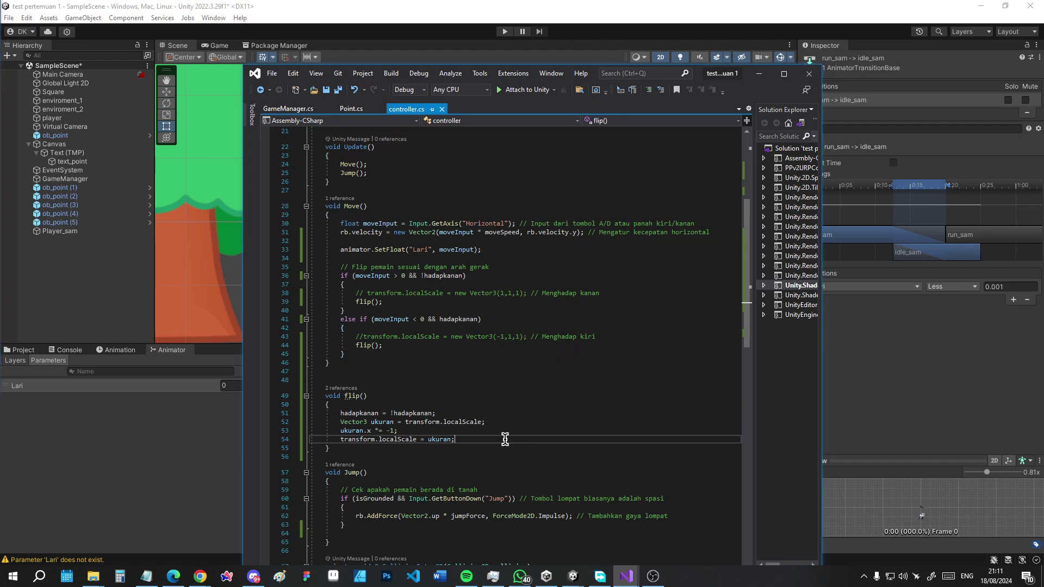
{"action": "left_click", "coordinate": [502, 320]}
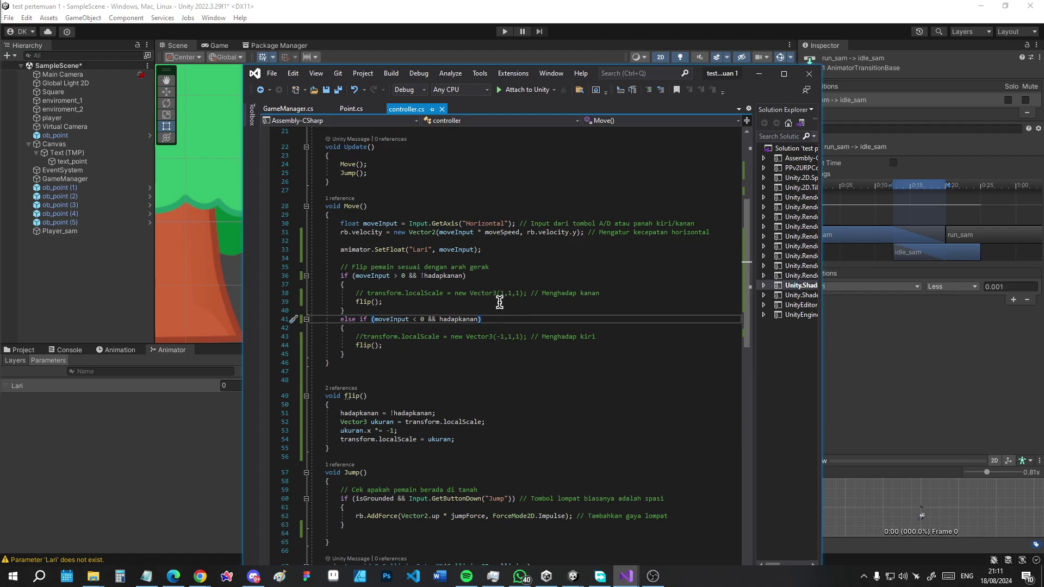
Step: Replace the SetFloat argument on line 33 with Mathf.Abs(moveInput), then minimize Visual Studio
{"action": "double_click", "coordinate": [462, 250]}
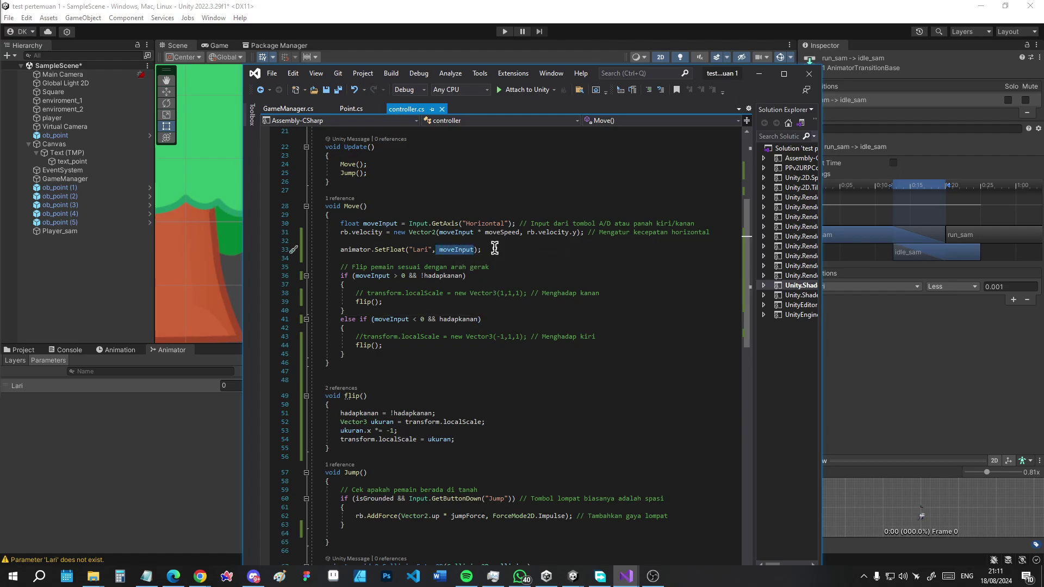
{"action": "type", "text": "m"}
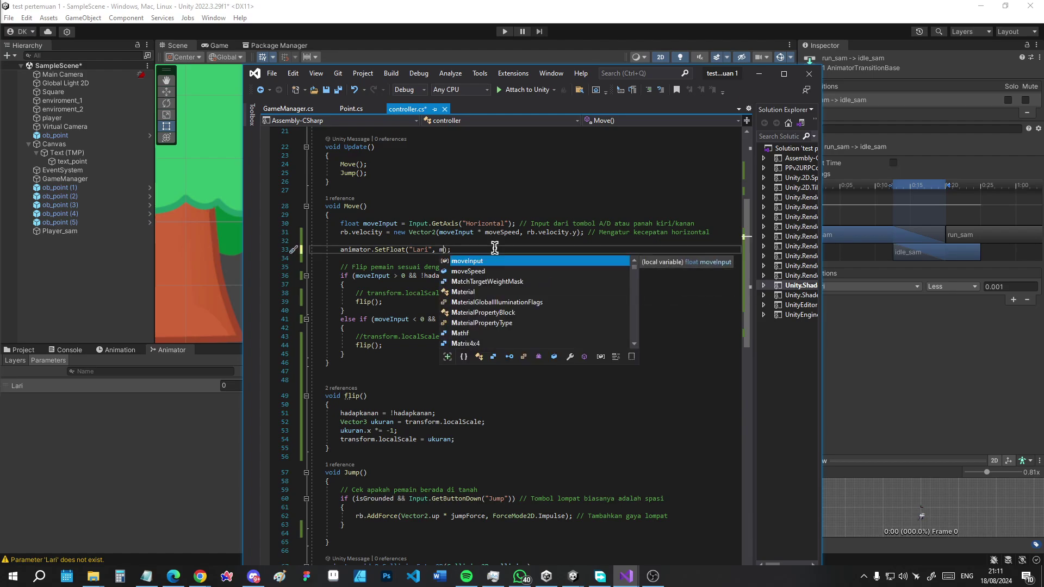
{"action": "key", "text": "Down"}
{"action": "key", "text": "Down"}
{"action": "key", "text": "Down"}
{"action": "key", "text": "Down"}
{"action": "key", "text": "Down"}
{"action": "key", "text": "Down"}
{"action": "key", "text": "Down"}
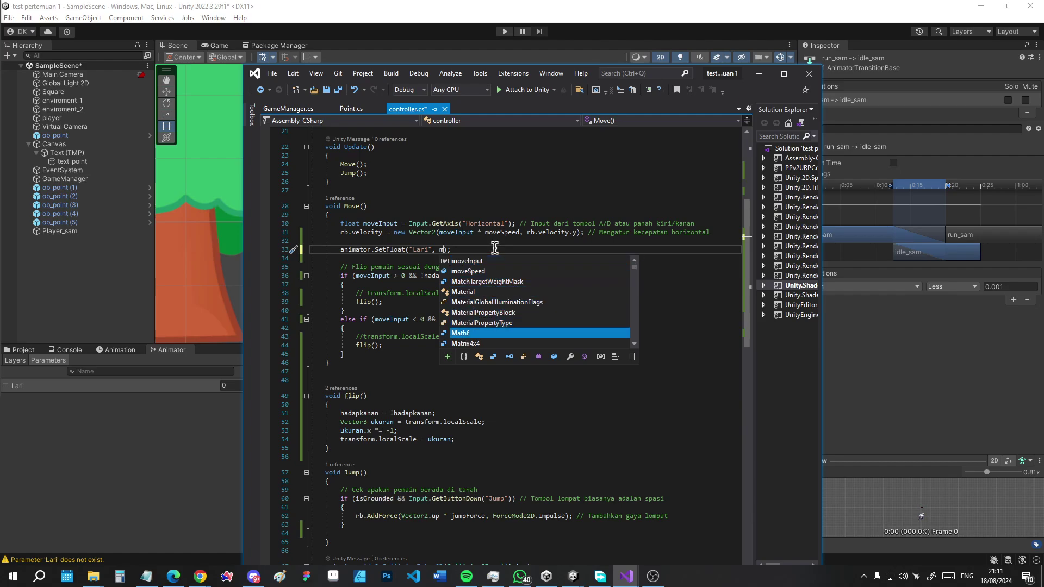
{"action": "key", "text": "Tab"}
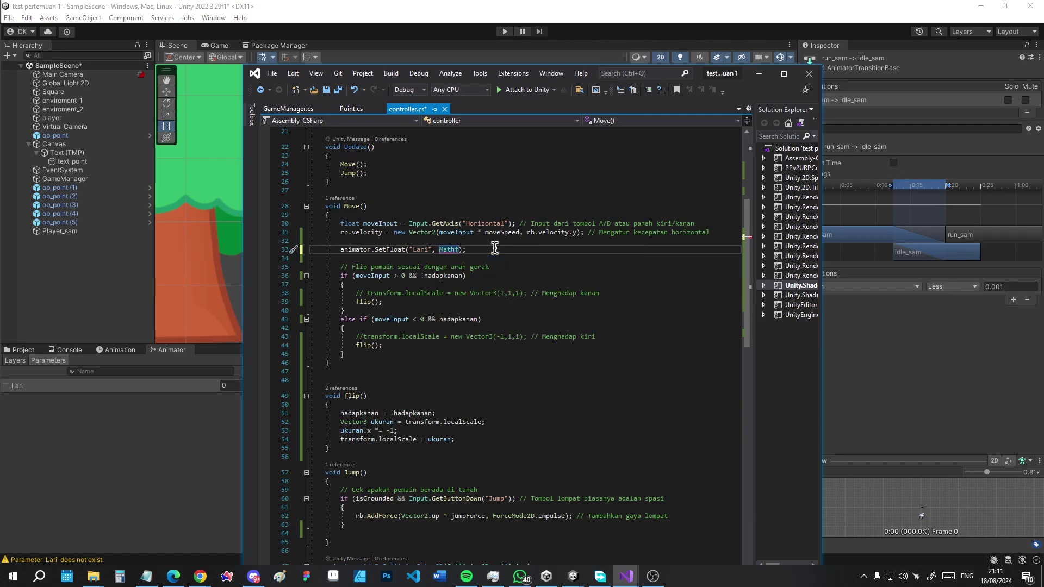
{"action": "type", "text": ".a"}
{"action": "key", "text": "Tab"}
{"action": "type", "text": "("}
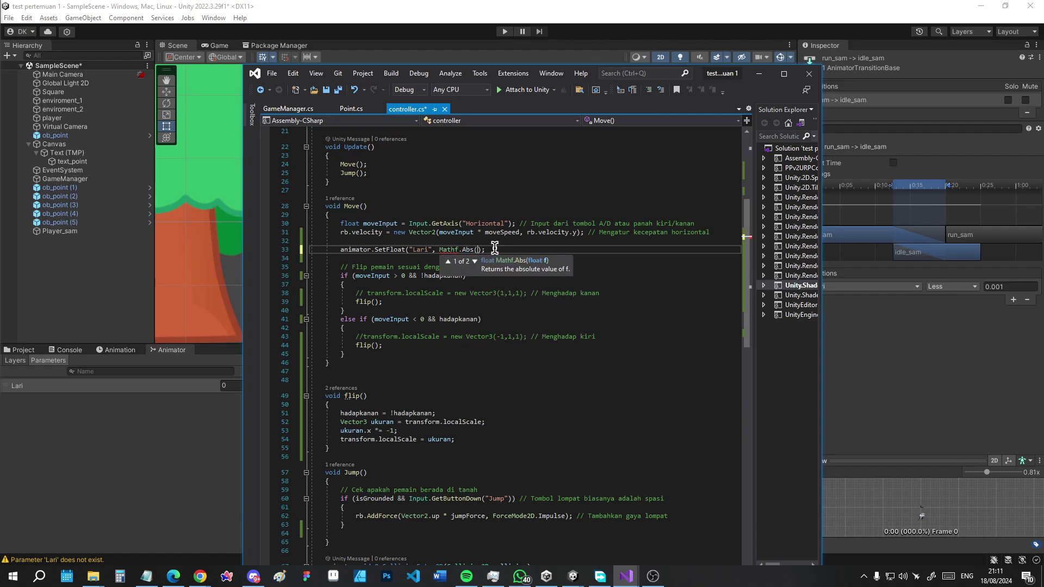
{"action": "key", "text": "Escape"}
{"action": "key", "text": "Left"}
{"action": "key", "text": "Tab"}
{"action": "left_click", "coordinate": [564, 240]}
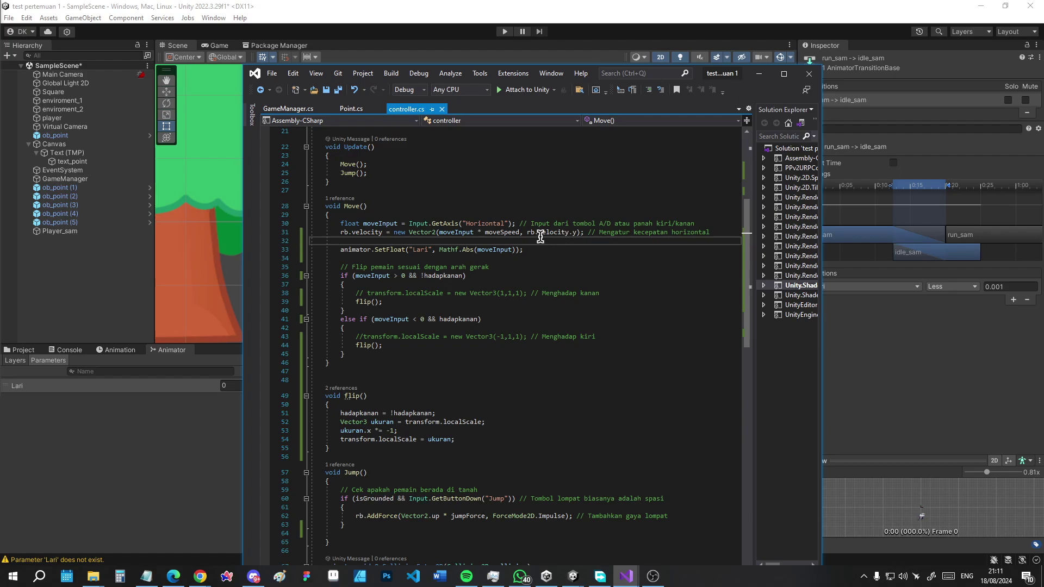
{"action": "left_click", "coordinate": [760, 74]}
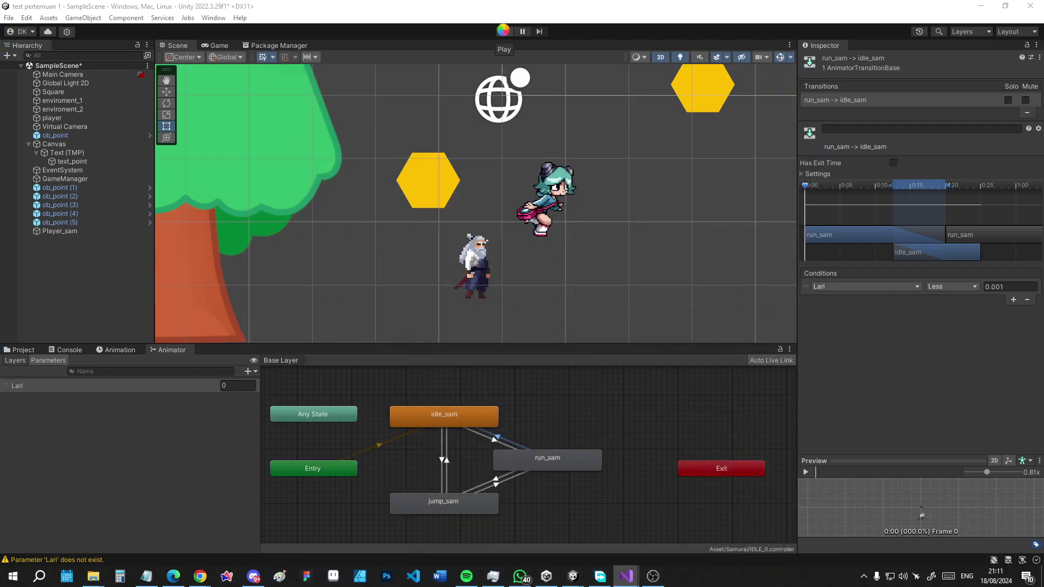
Step: Start Play mode and run the player left and right, checking Lari stays positive
{"action": "left_click", "coordinate": [504, 31]}
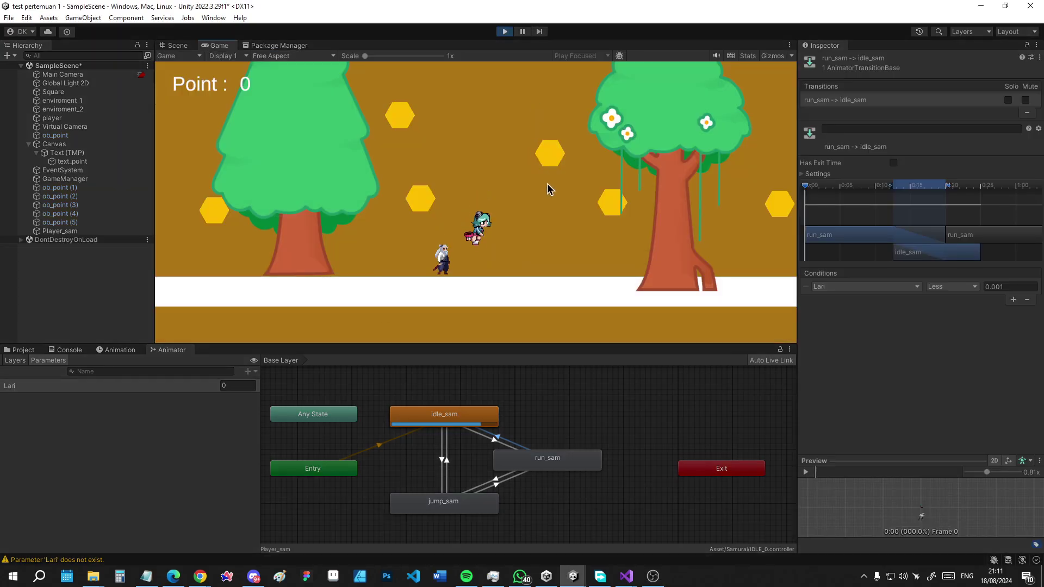
{"action": "key", "text": "Left"}
{"action": "key", "text": "Right"}
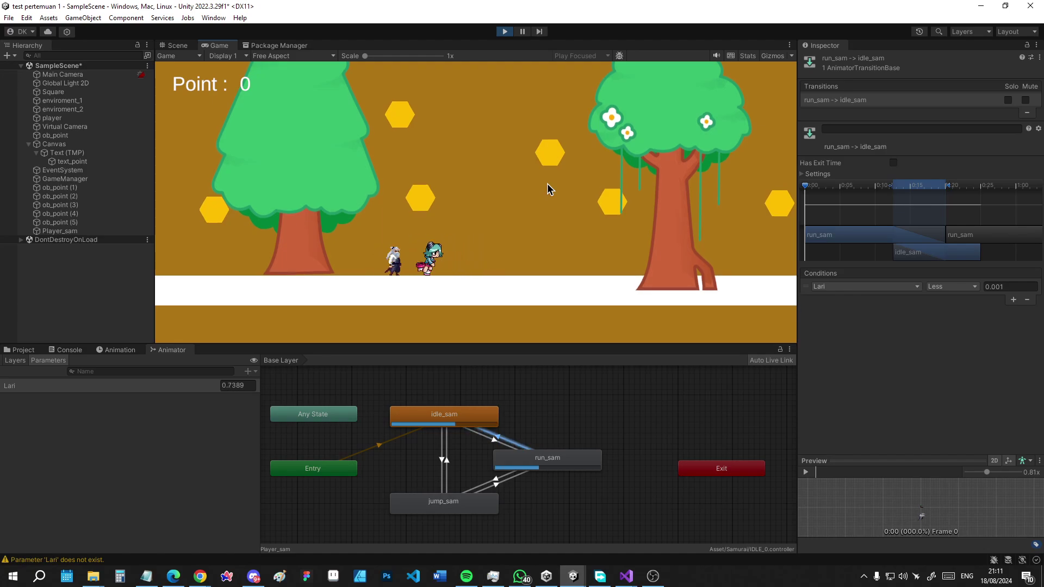
{"action": "key", "text": "Left"}
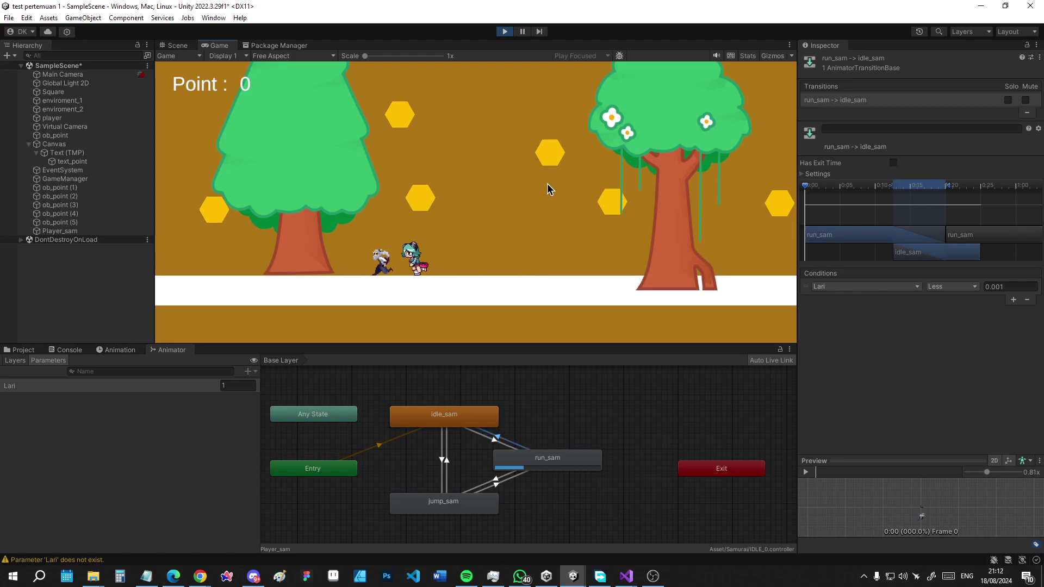
{"action": "key", "text": "Right"}
{"action": "key", "text": "Left"}
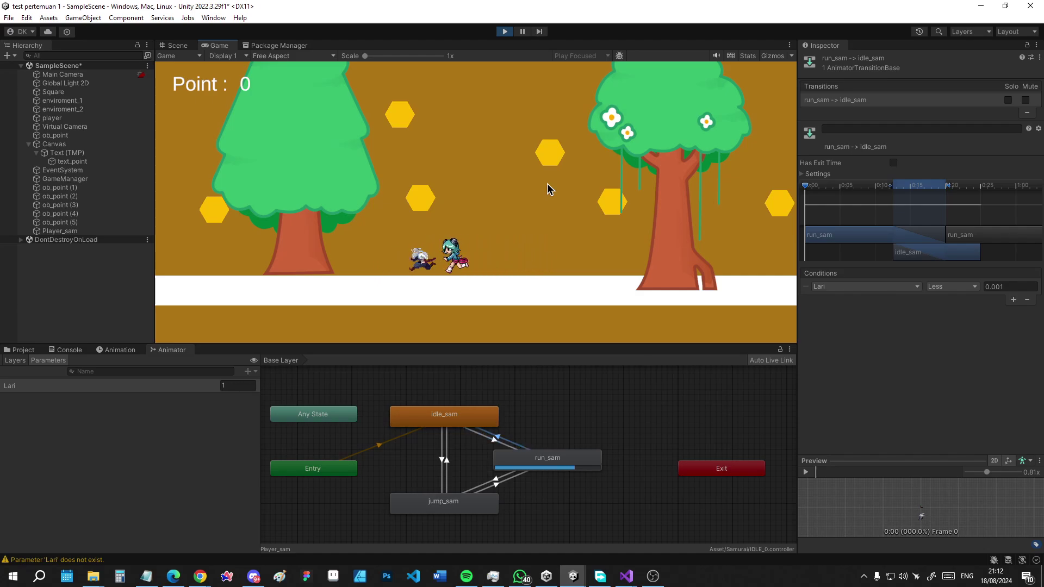
{"action": "key", "text": "Right"}
{"action": "key", "text": "Left"}
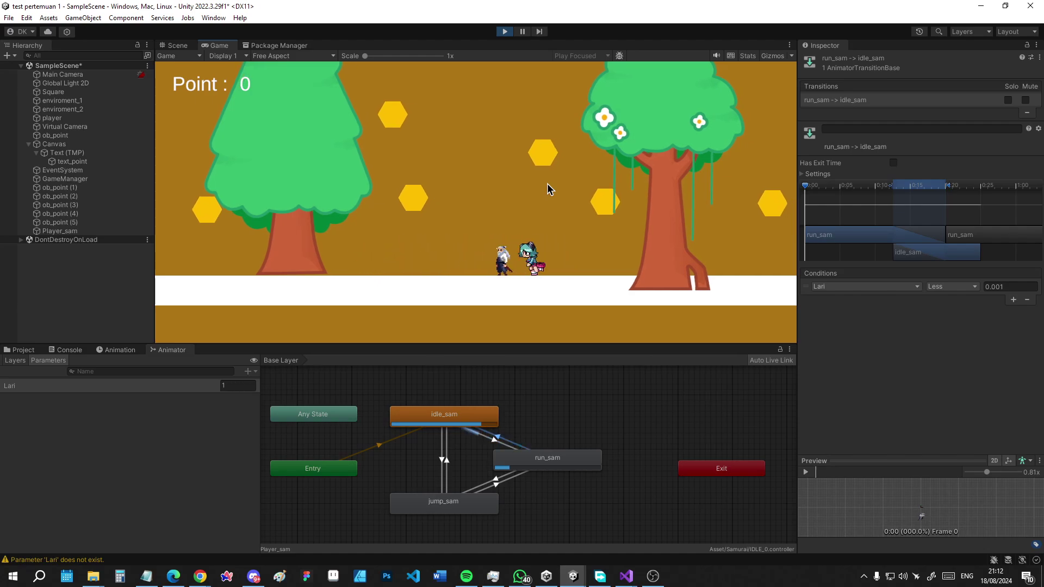
{"action": "key", "text": "Right"}
Step: Run the player back and forth and jump into coins to reach 3 points
{"action": "key", "text": "Left"}
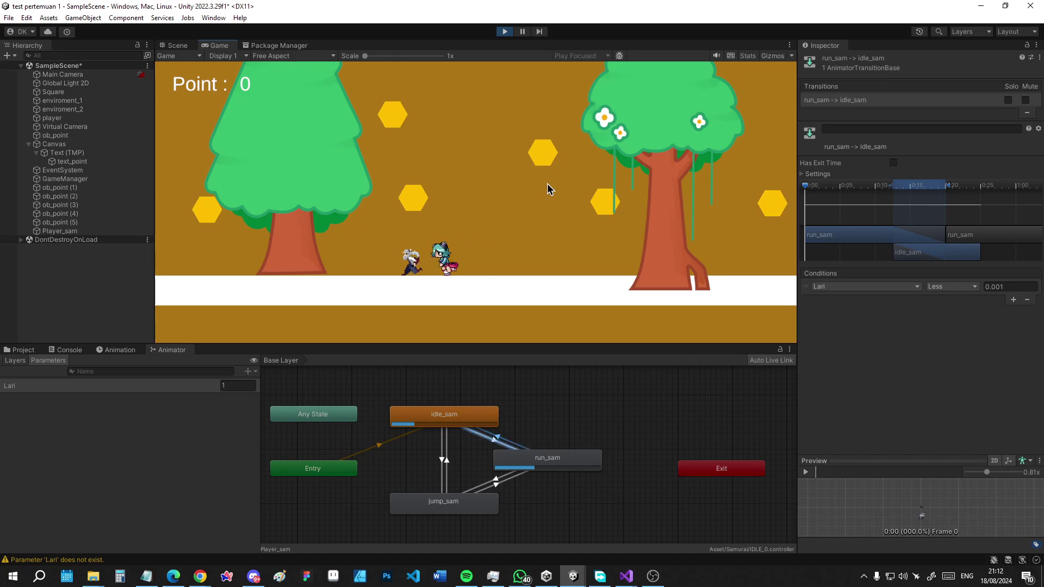
{"action": "key", "text": "Right"}
{"action": "key", "text": "Left"}
{"action": "key", "text": "Left"}
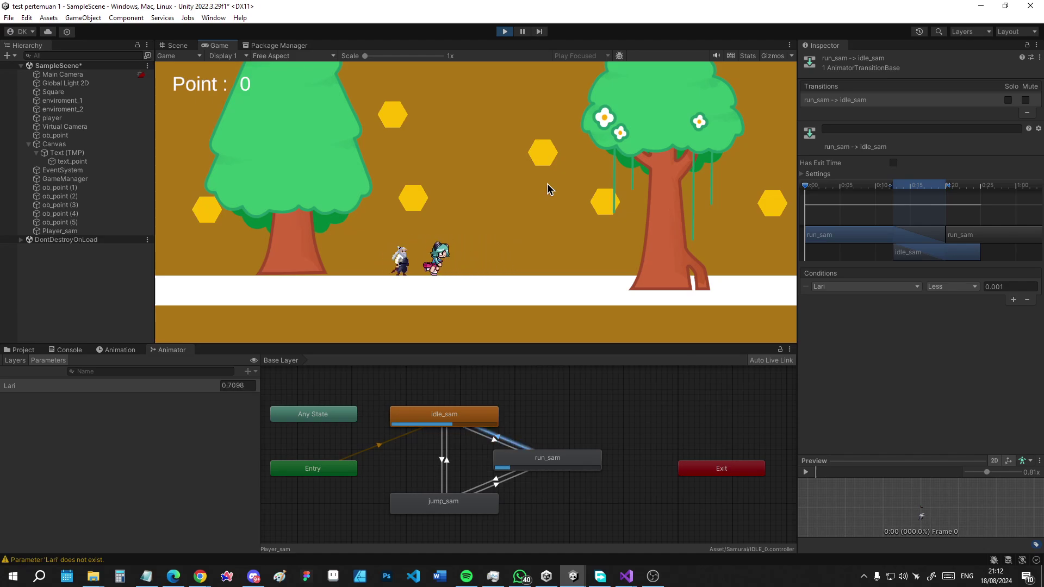
{"action": "key", "text": "Right"}
{"action": "key", "text": "Left"}
{"action": "key", "text": "Right"}
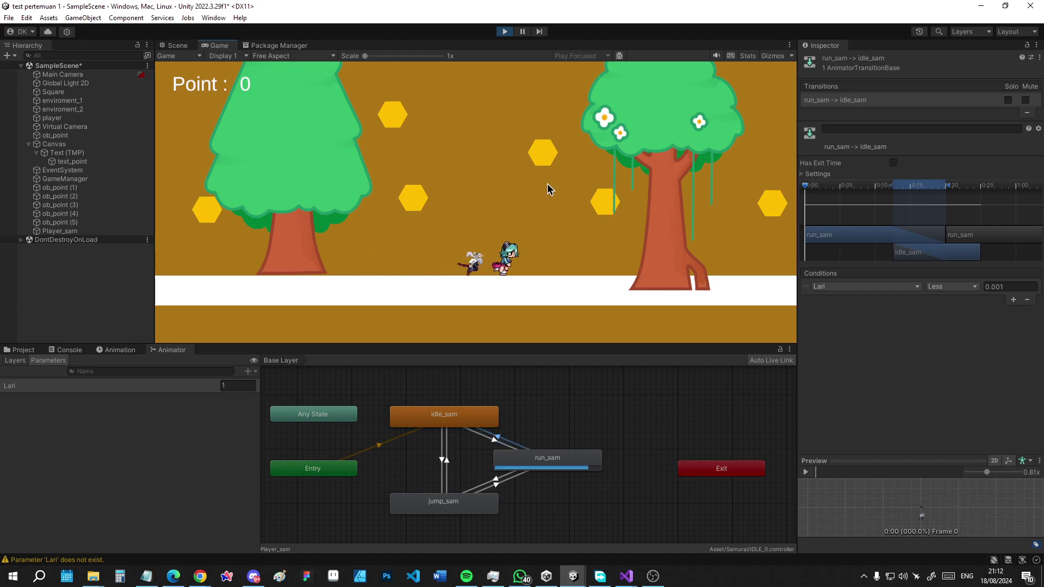
{"action": "key", "text": "Left"}
{"action": "key", "text": "space"}
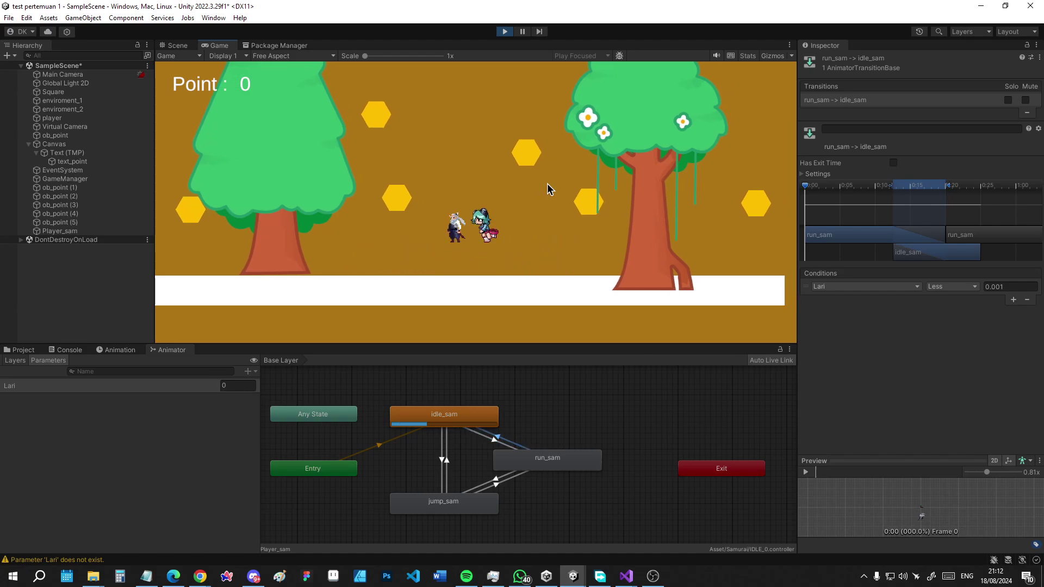
{"action": "key", "text": "Left"}
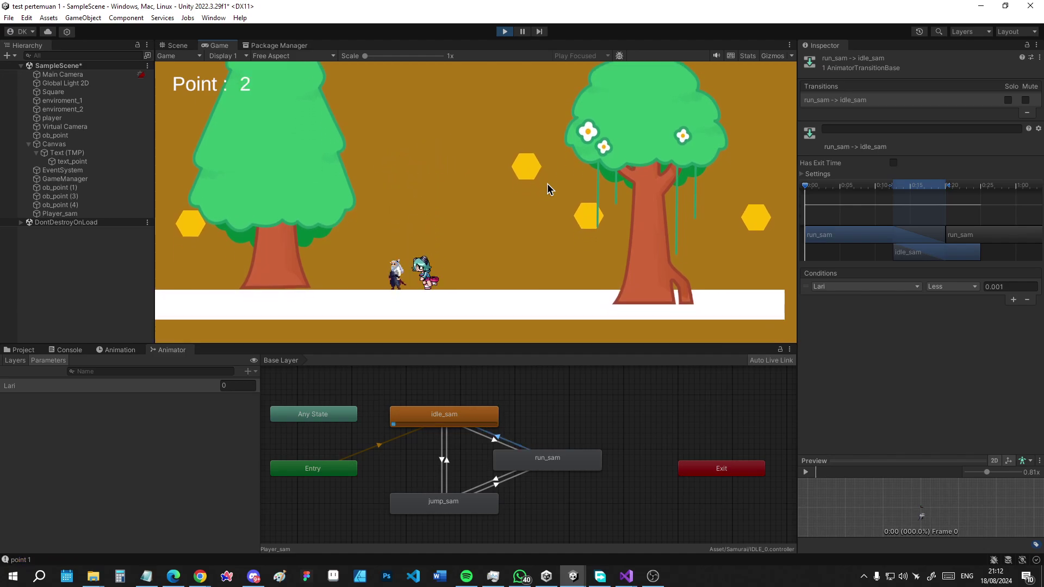
{"action": "key", "text": "space"}
{"action": "key", "text": "Right"}
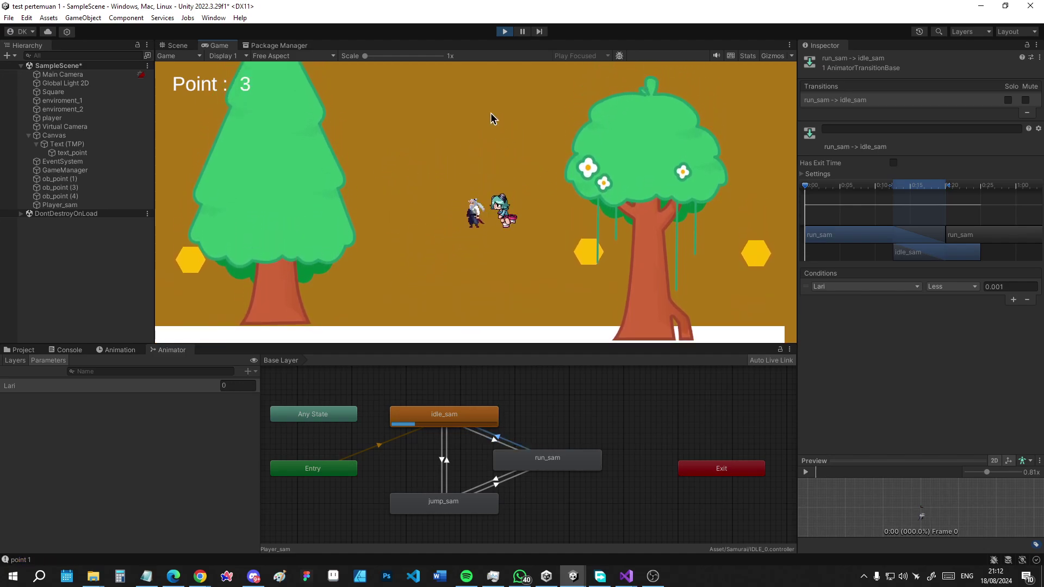